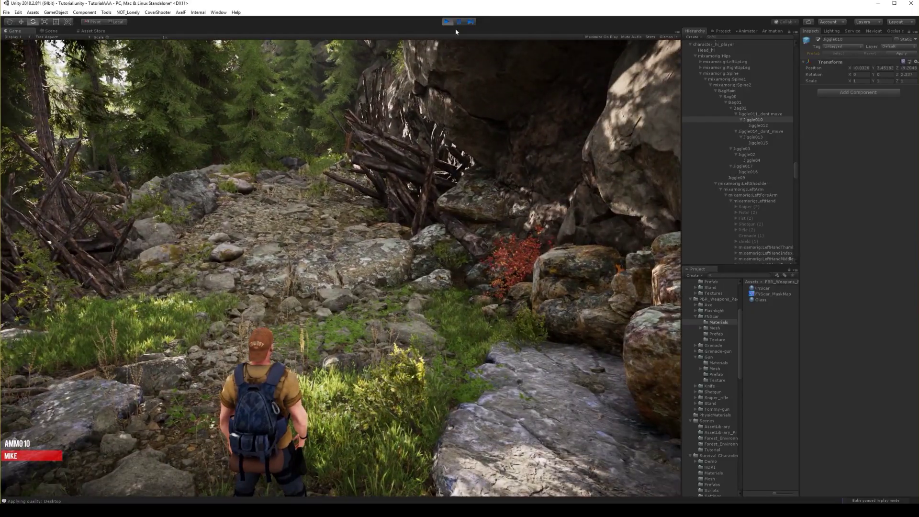
- Stop the running game and frame the character's backpack from behind in the scene
click(447, 21)
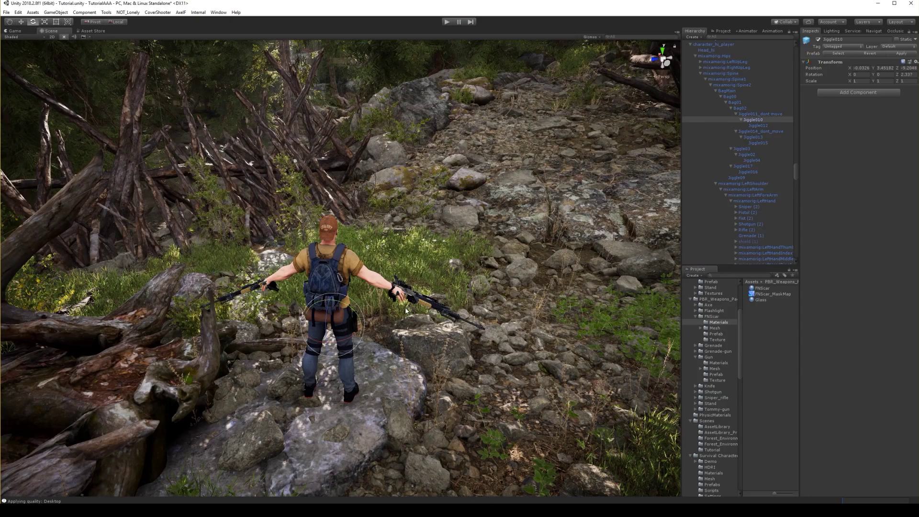
right_drag(406, 293, 337, 301)
mouse_move(338, 300)
alt+mouse_down()
mouse_move(305, 312)
mouse_move(337, 311)
alt+mouse_up()
middle_drag(622, 278, 463, 288)
drag(463, 287, 531, 287)
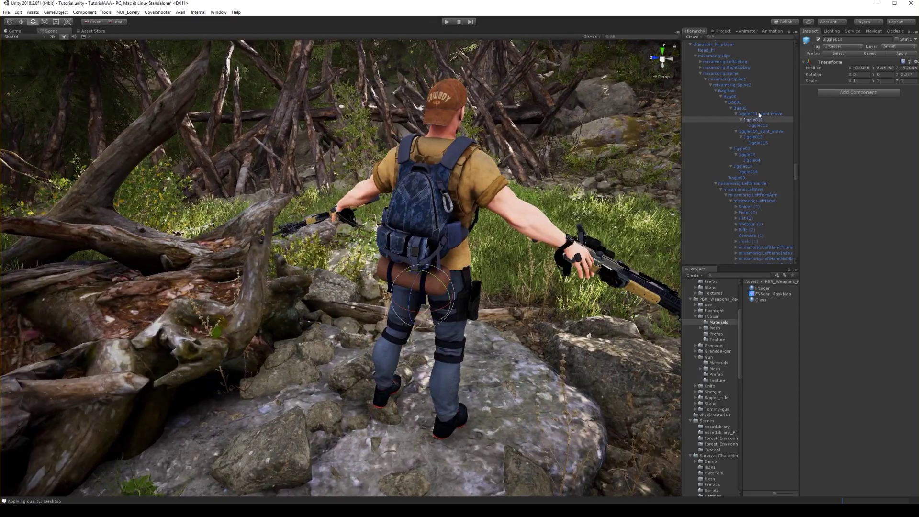
- Try rotating the Bag02 bone and the Jiggle013 bone to test how the backpack deforms, undoing each rotation
click(741, 108)
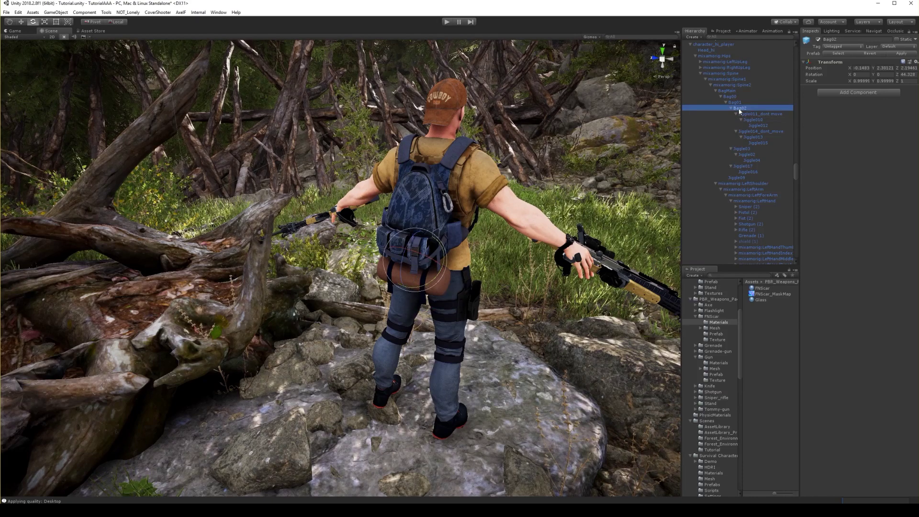
drag(392, 256, 409, 254)
key(ctrl+z)
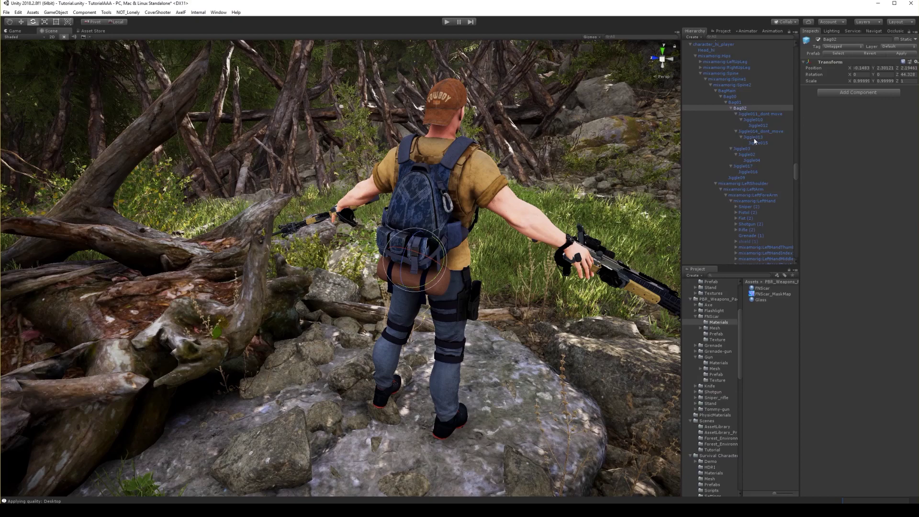
click(754, 138)
drag(366, 274, 388, 282)
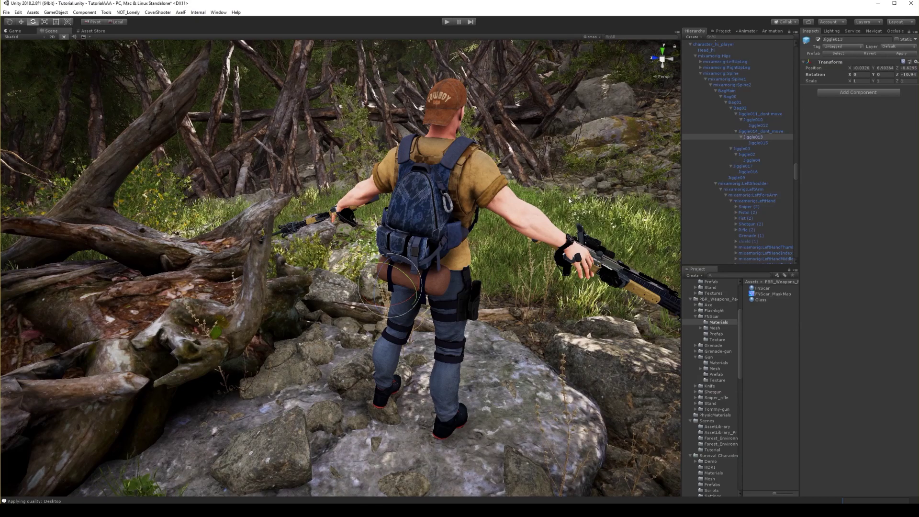
key(ctrl+z)
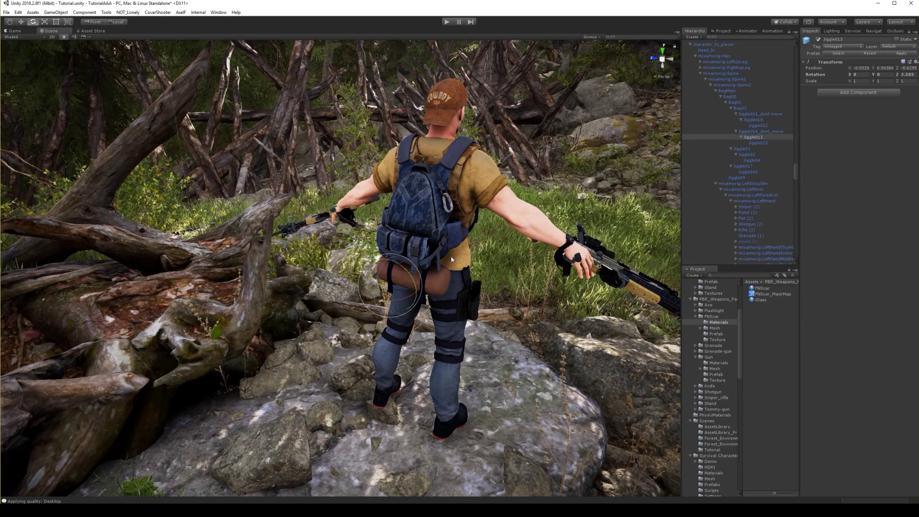
right_drag(452, 253, 465, 238)
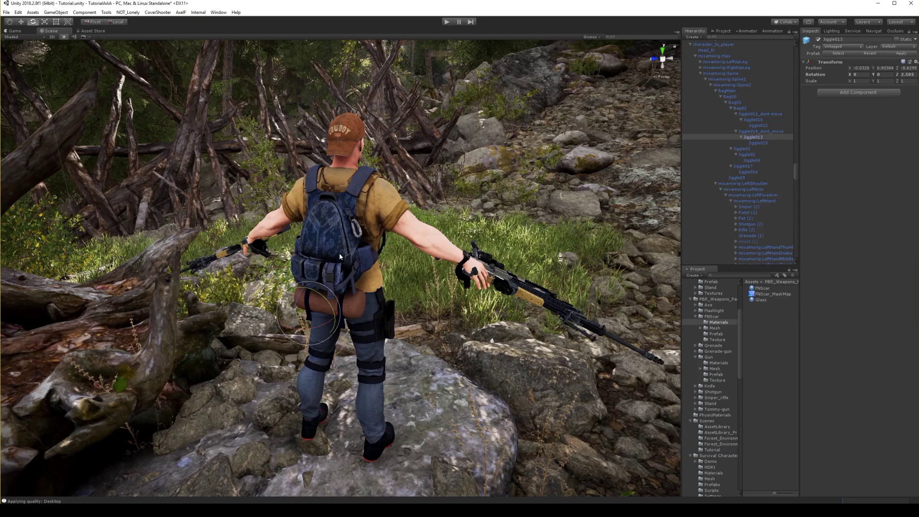
right_drag(333, 252, 330, 254)
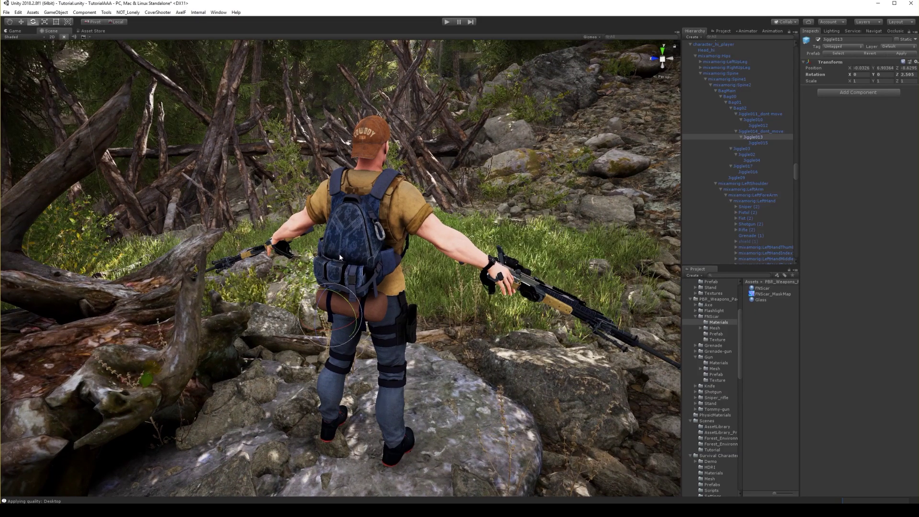
right_drag(352, 250, 367, 293)
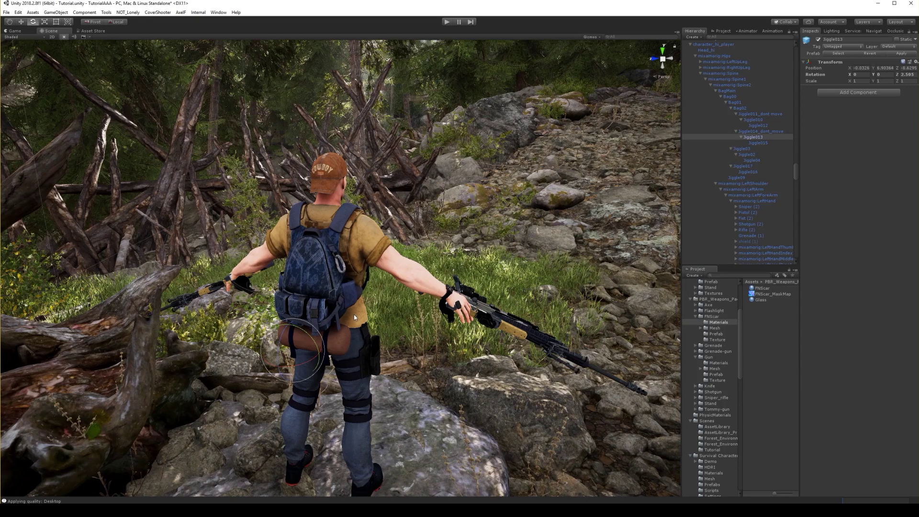
mouse_move(353, 317)
right_down()
mouse_move(340, 313)
mouse_move(348, 317)
right_up()
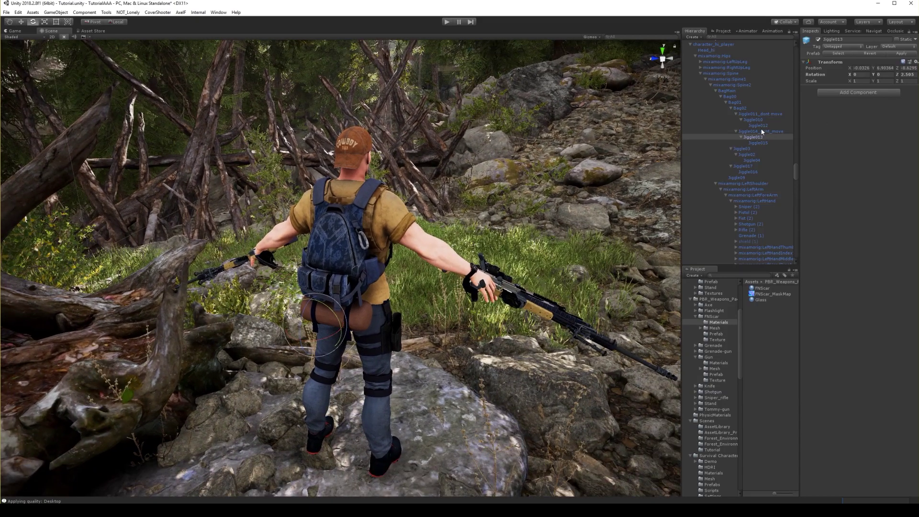
- Add a Dynamic Bone component to the Bag01 bone and assign Bag01 as its Root
click(770, 115)
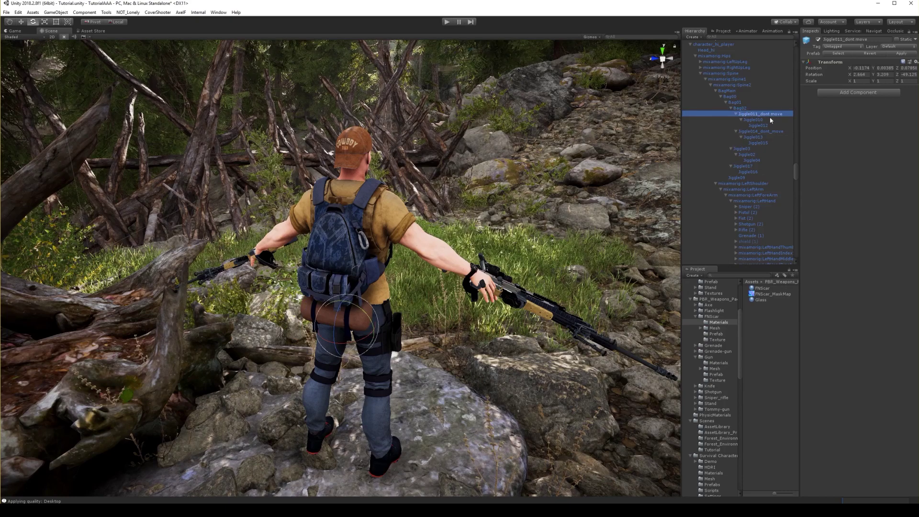
click(736, 102)
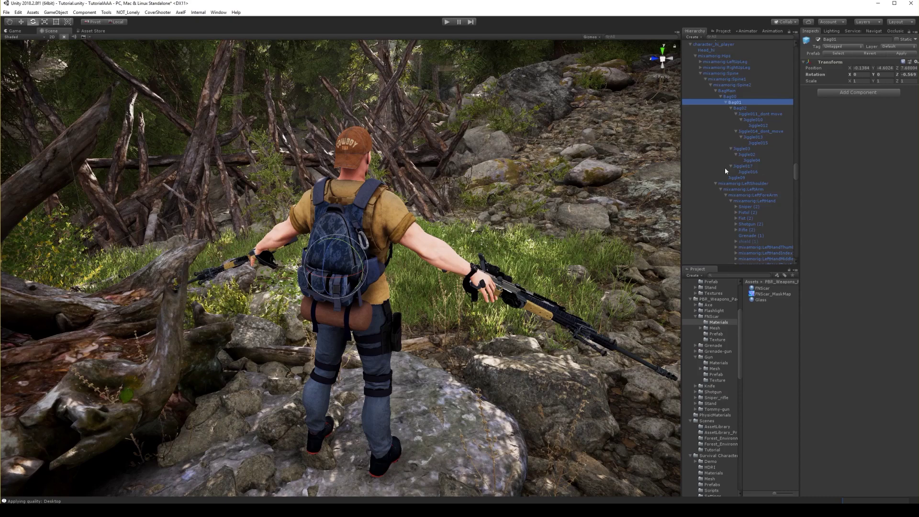
click(739, 109)
click(736, 102)
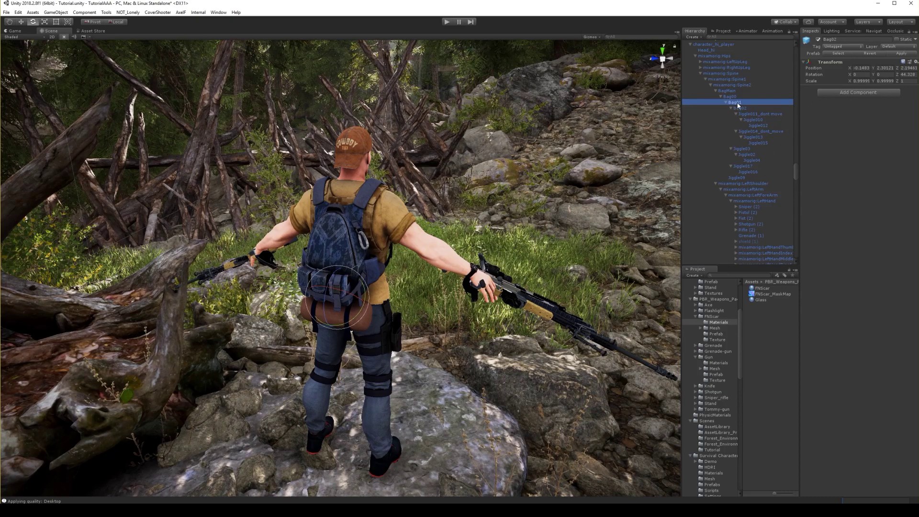
click(859, 93)
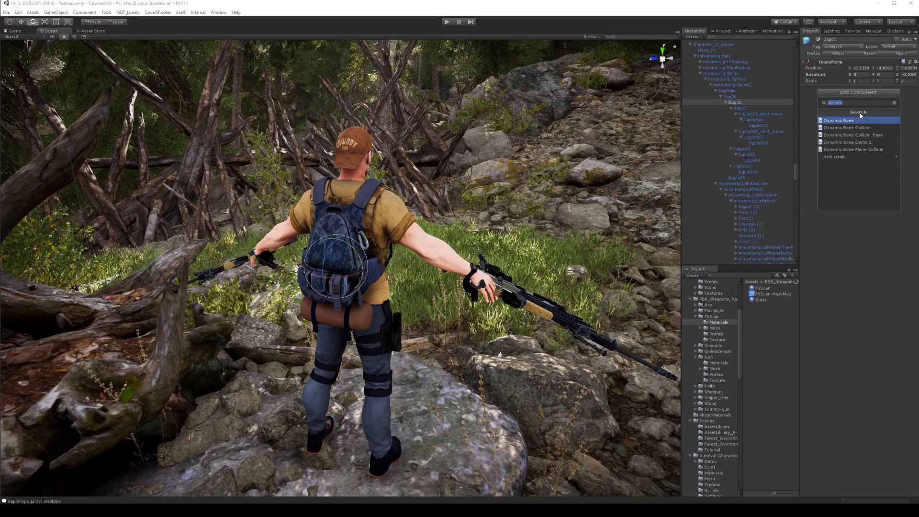
click(842, 120)
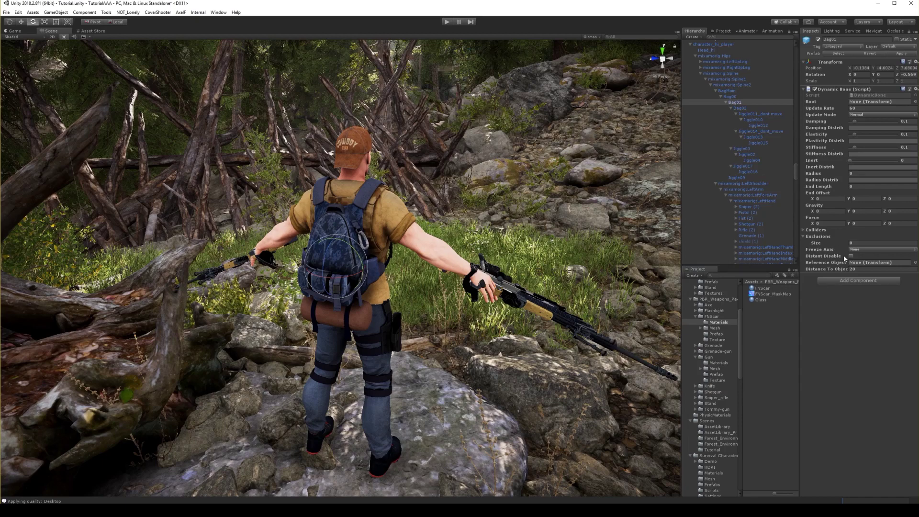
drag(731, 104, 862, 106)
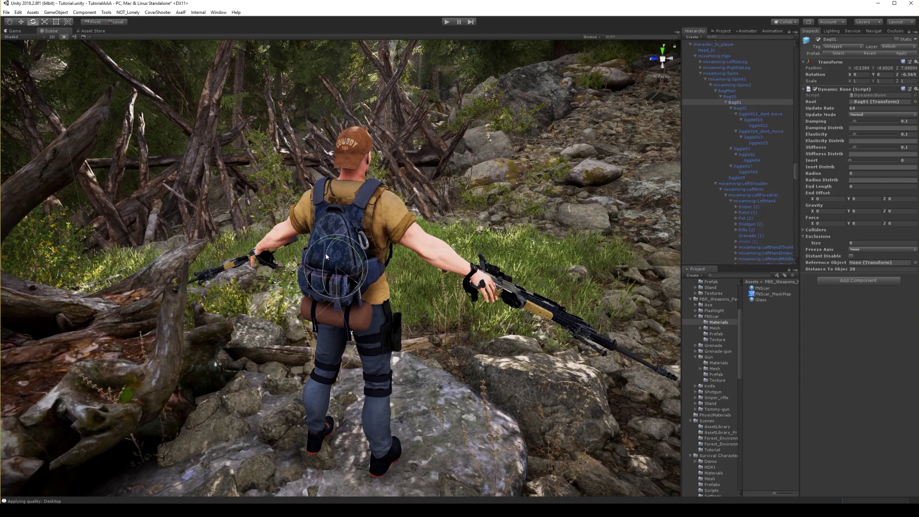
click(739, 102)
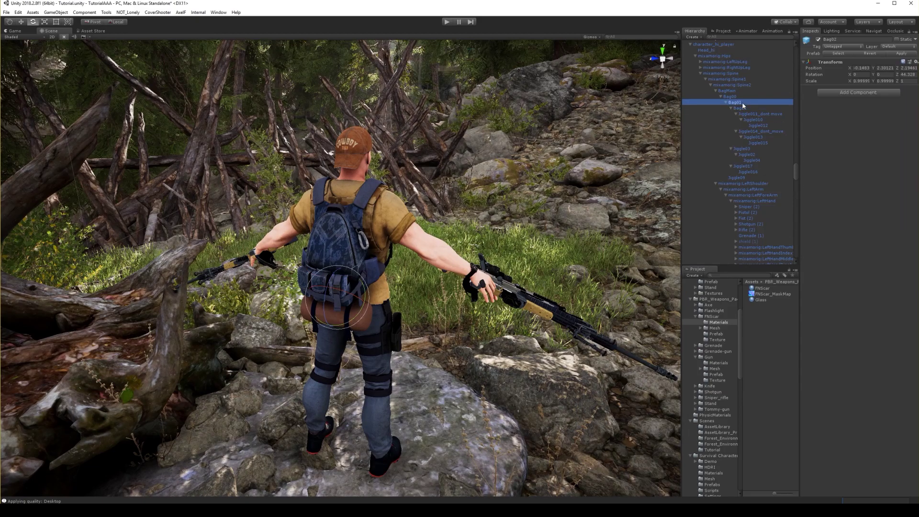
mouse_move(354, 338)
right_down()
mouse_move(342, 341)
mouse_move(366, 327)
right_up()
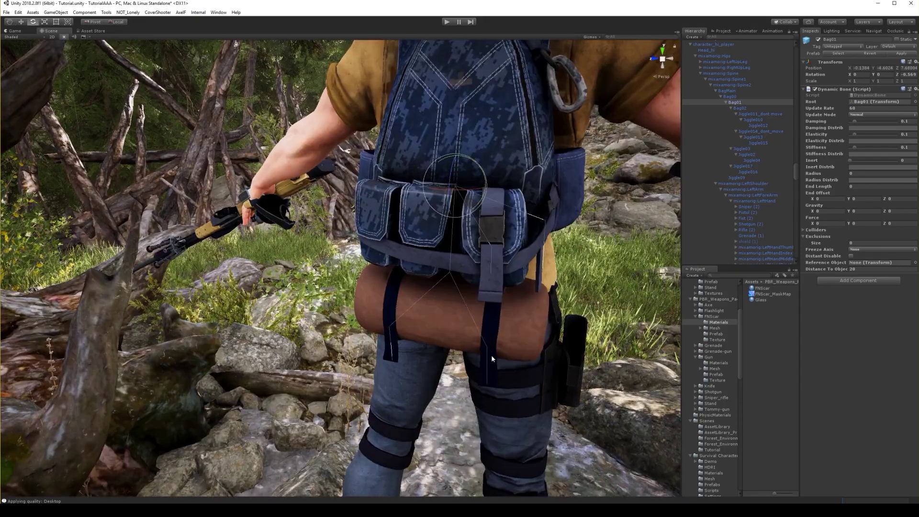
right_drag(529, 234, 368, 315)
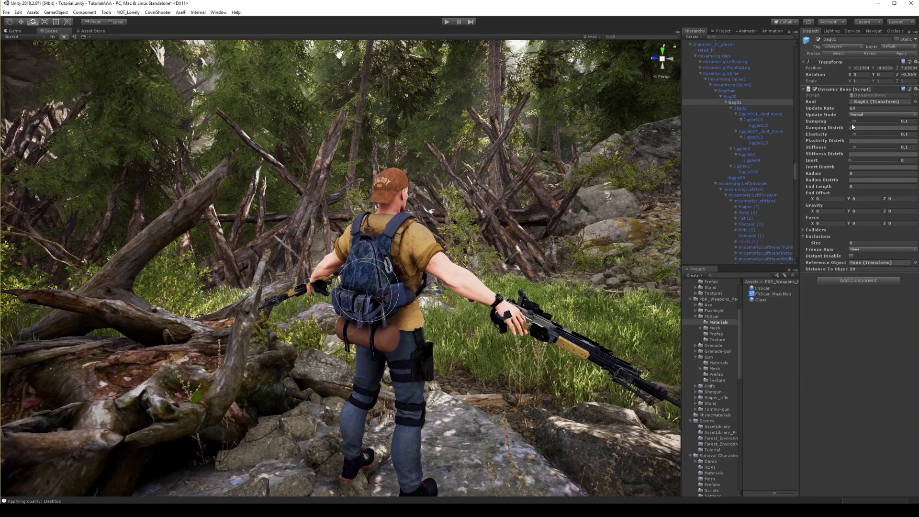
right_drag(369, 318, 361, 299)
key(w)
key(s)
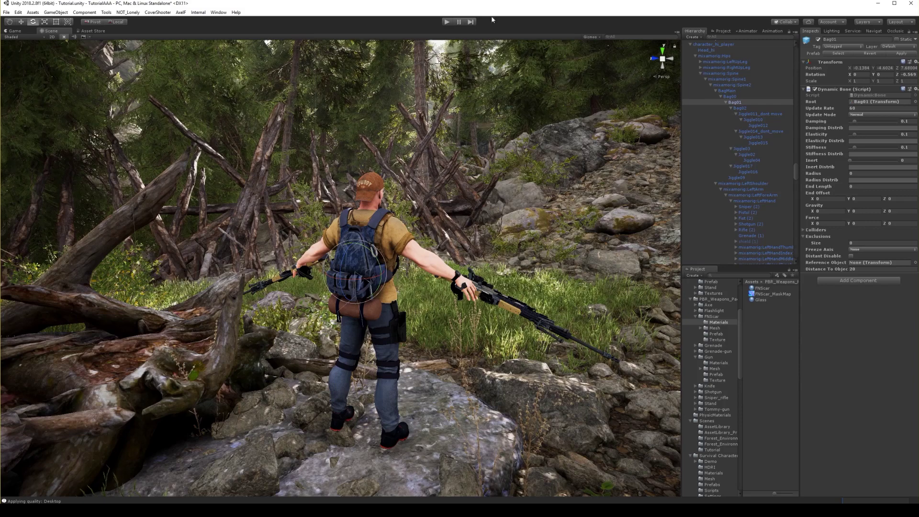
- Run the game, walk the character around to check the backpack's jiggle motion, and stop the game
click(450, 22)
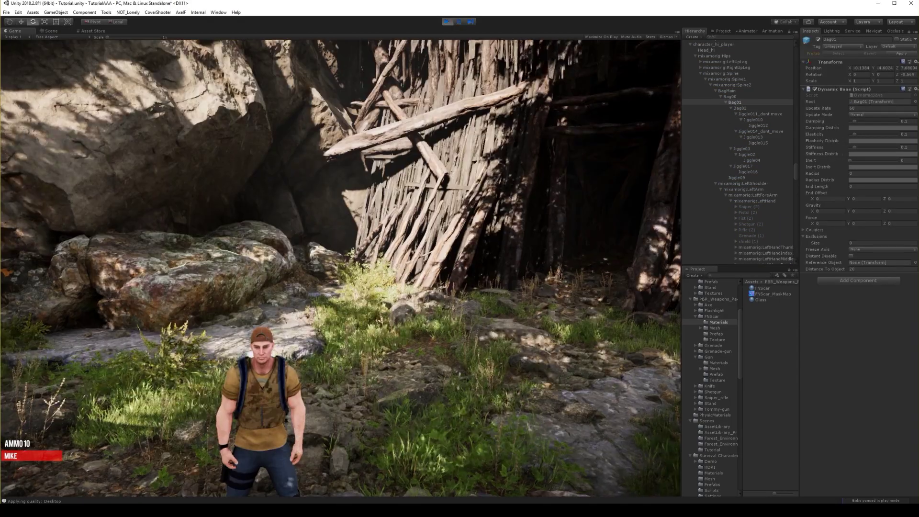
key(w)
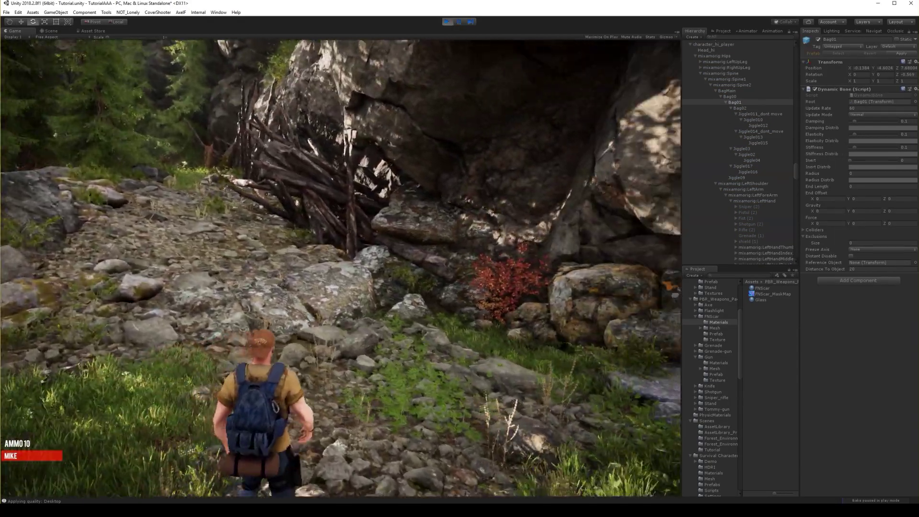
key(w)
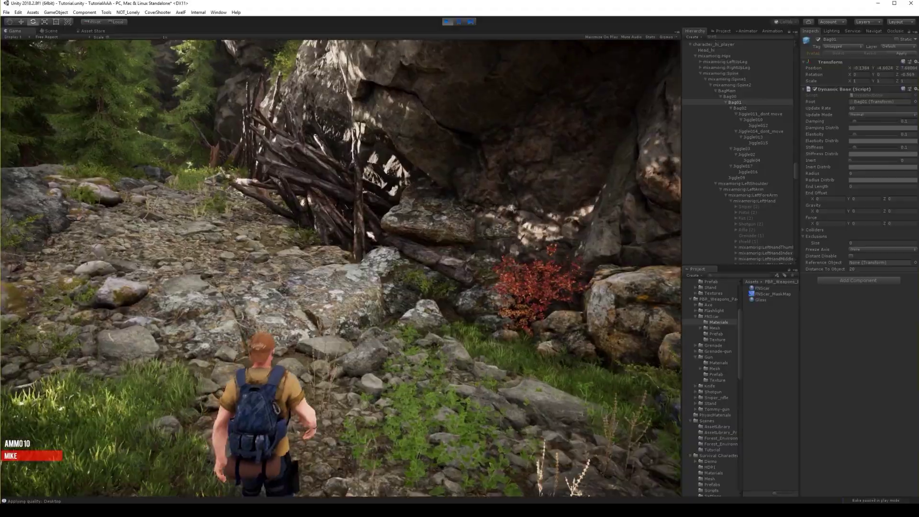
key(w)
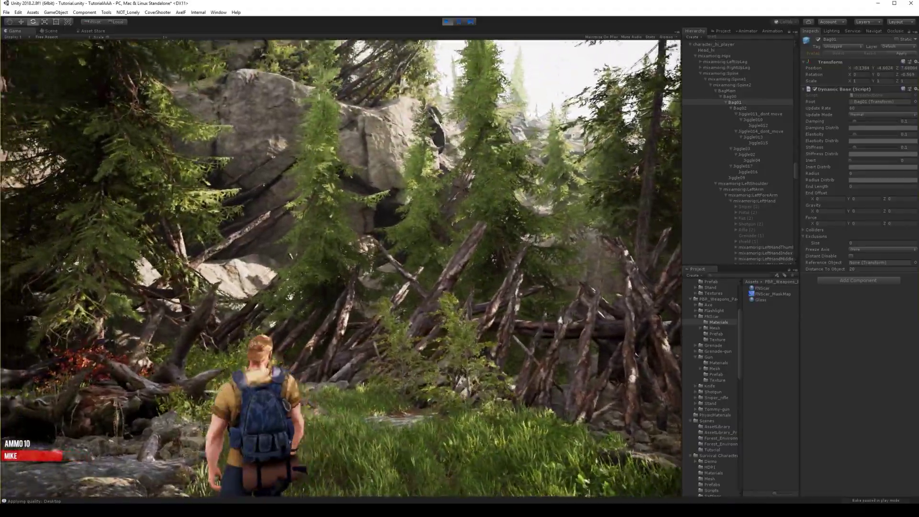
key(w)
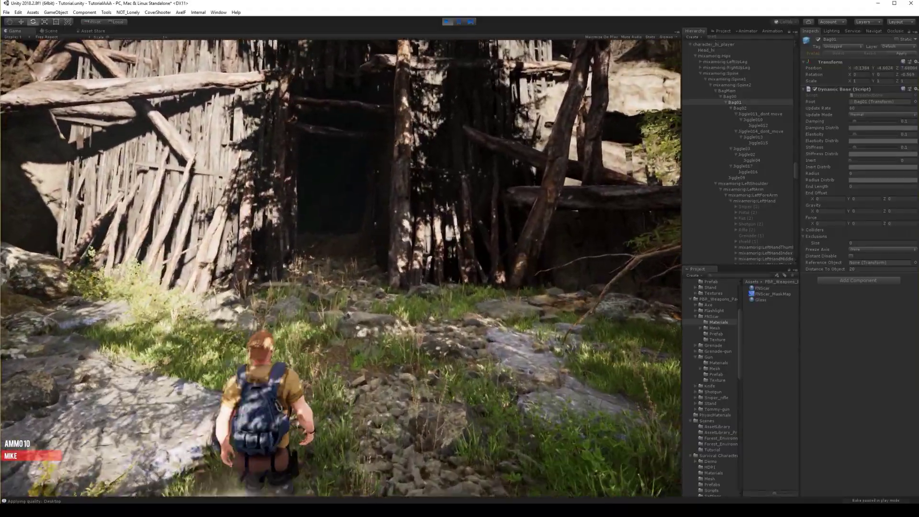
key(w)
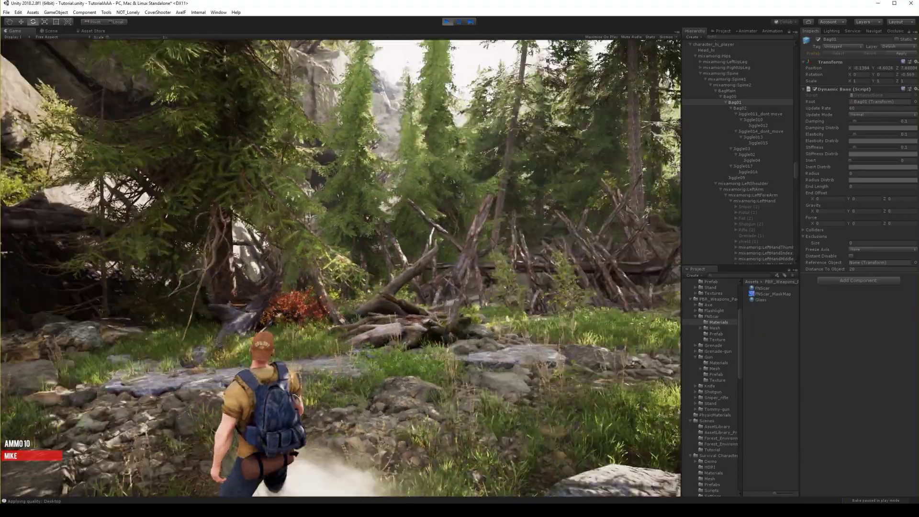
key(w)
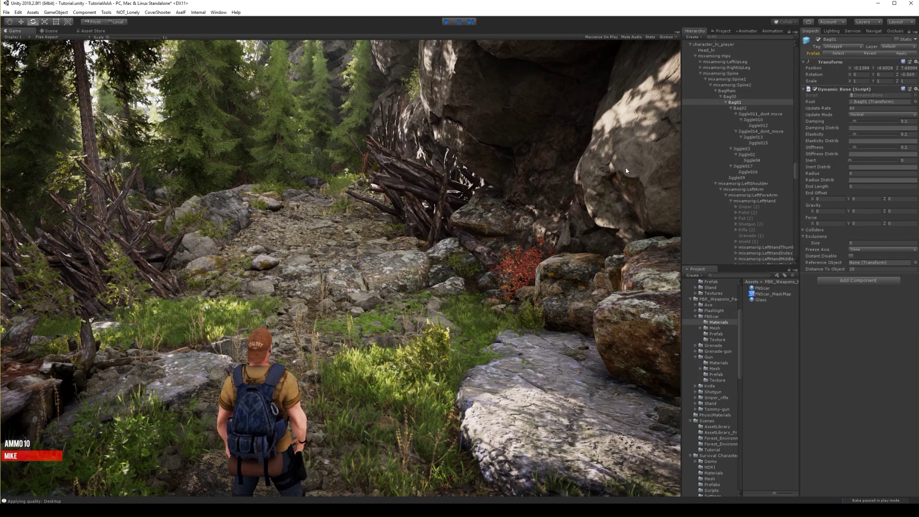
key(ctrl+p)
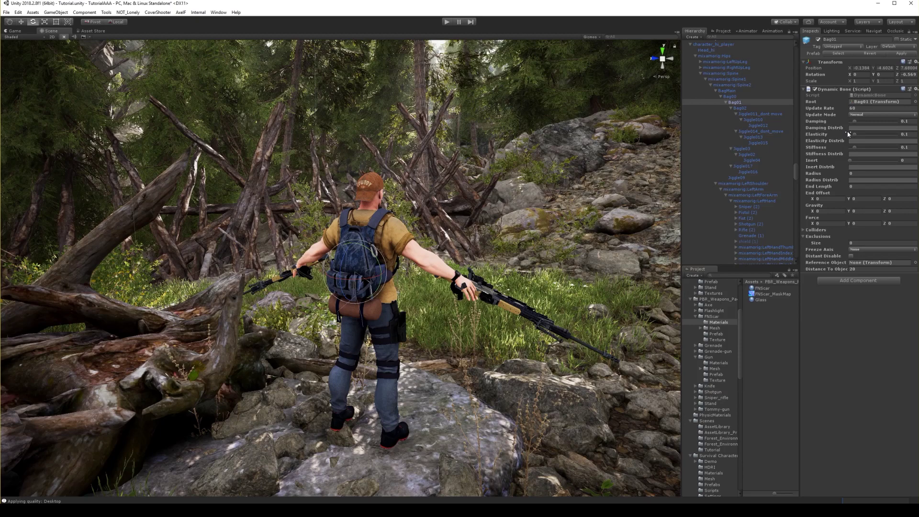
- Raise the Damping of Bag01's Dynamic Bone to about 0.8 and walk the character in the running game to test it
click(447, 23)
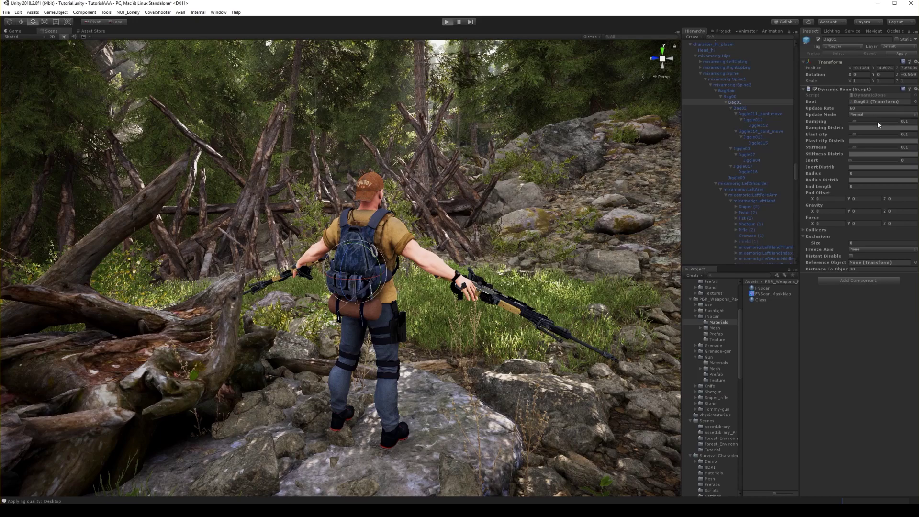
key(ctrl+p)
drag(881, 120, 889, 125)
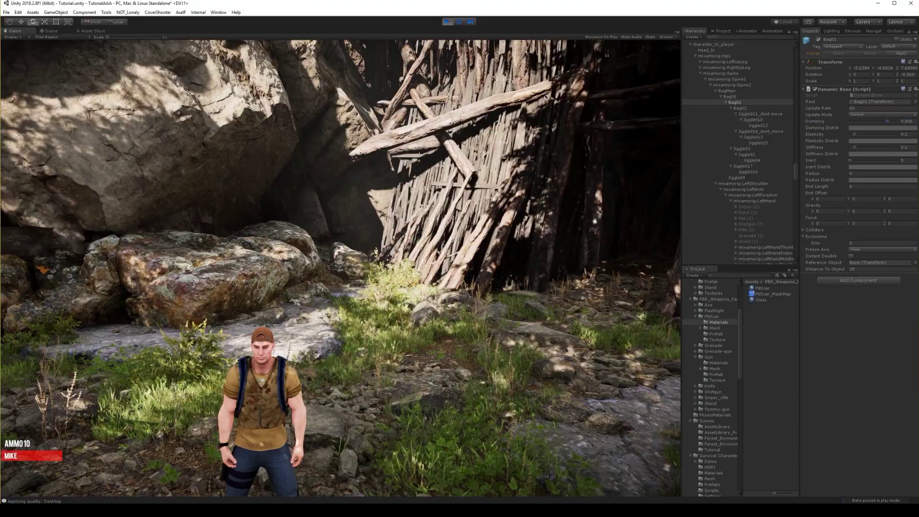
key(w)
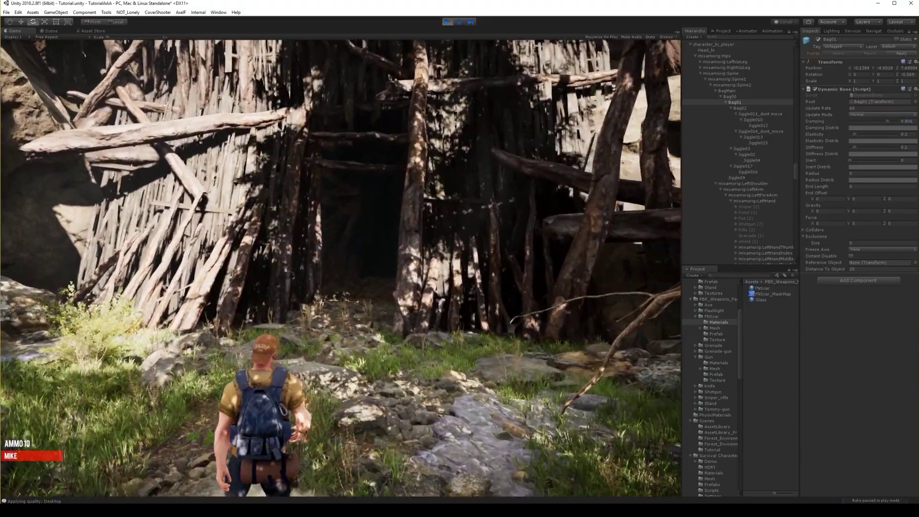
key(w)
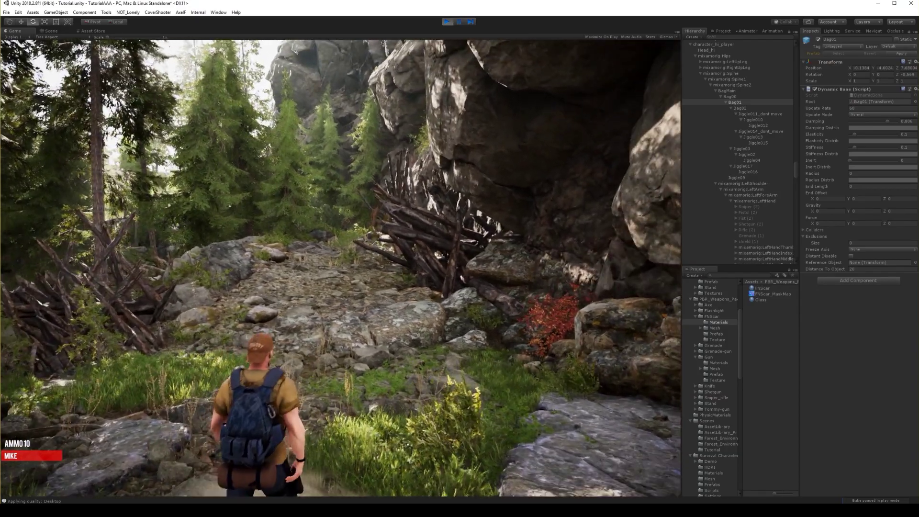
- Set Bag01's Damping to about 0.845 while the game runs and walk the character again to check the backpack
key(Escape)
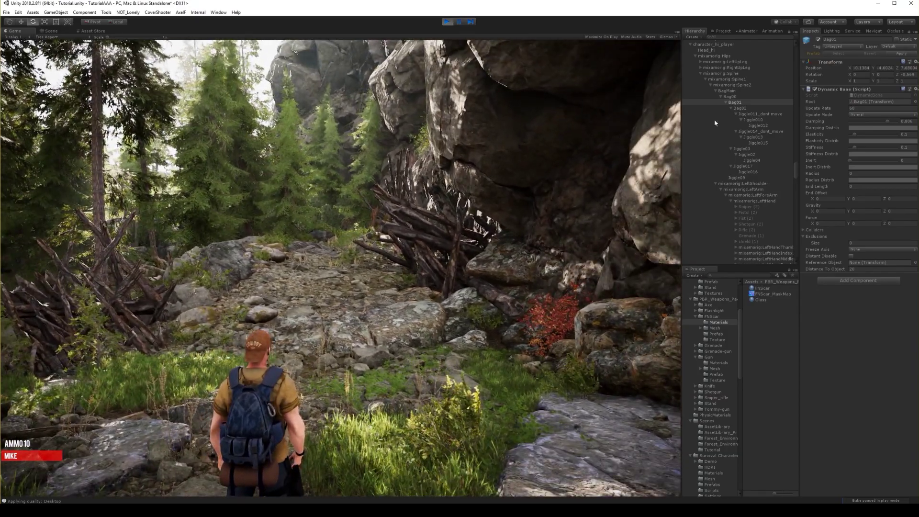
click(890, 122)
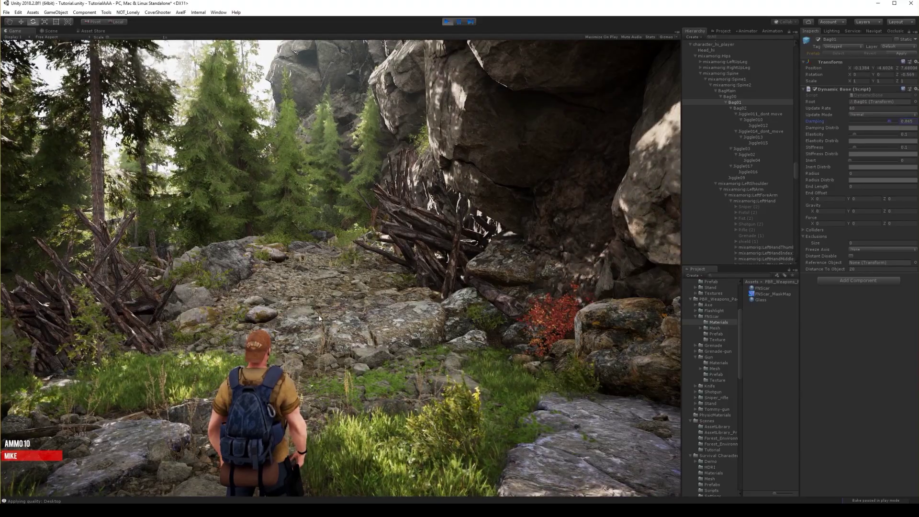
click(564, 182)
key(w)
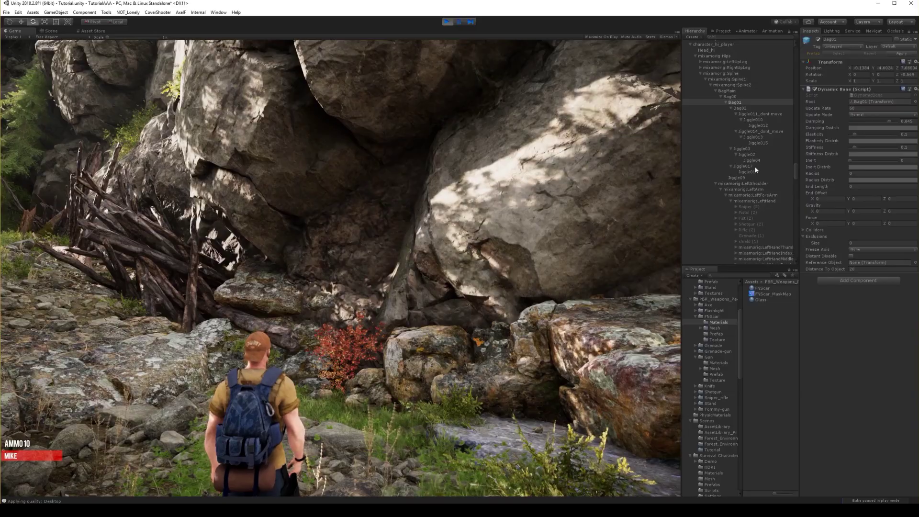
- Set the Elasticity of Bag01's Dynamic Bone to about 0.256 while the game runs and walk the character to test the backpack
click(862, 134)
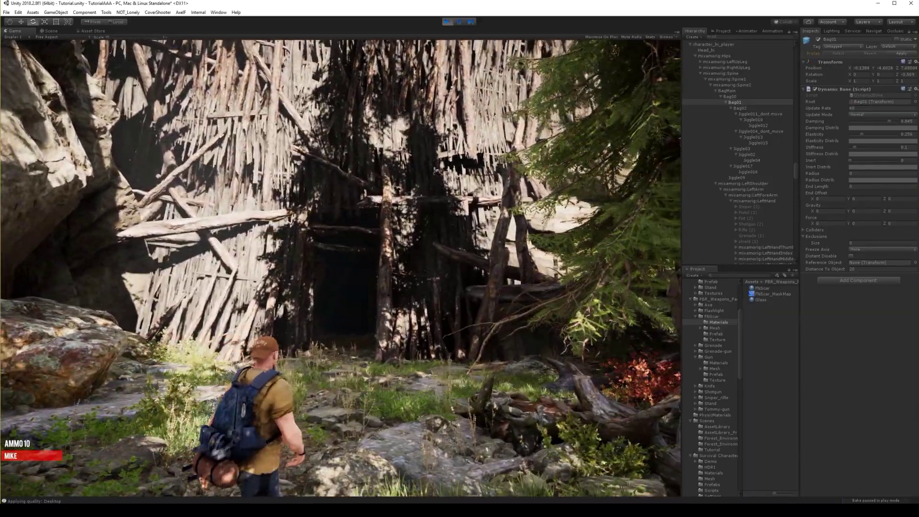
key(w)
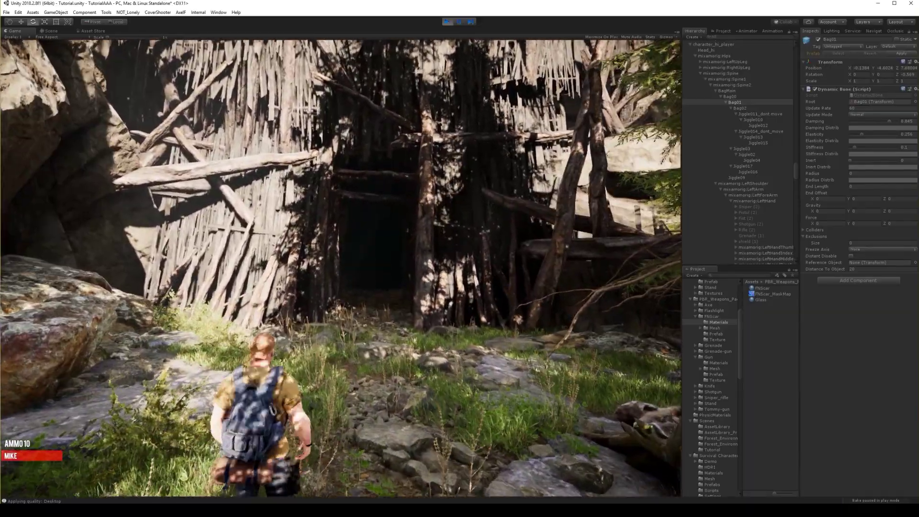
key(w)
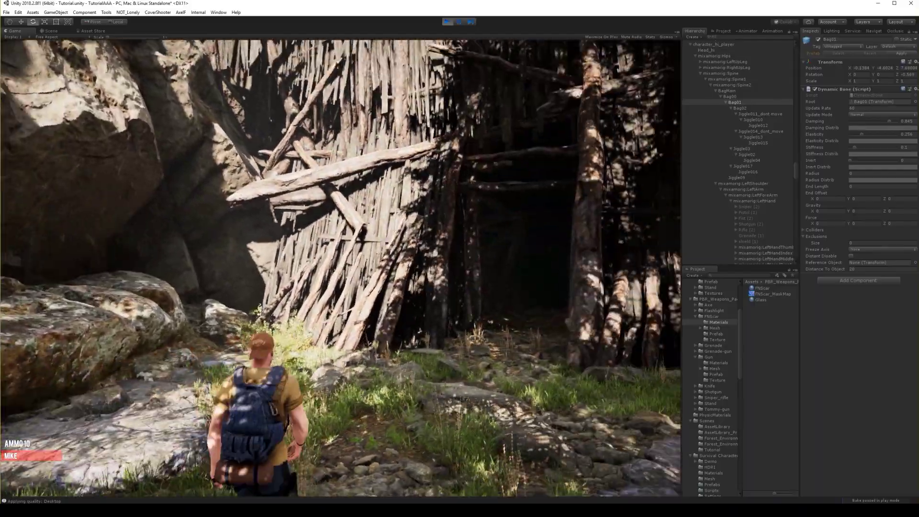
key(w)
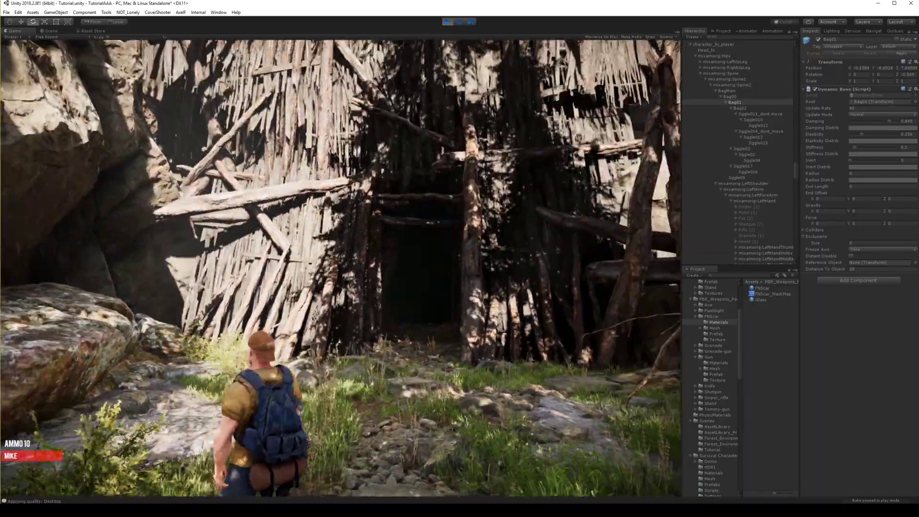
key(w)
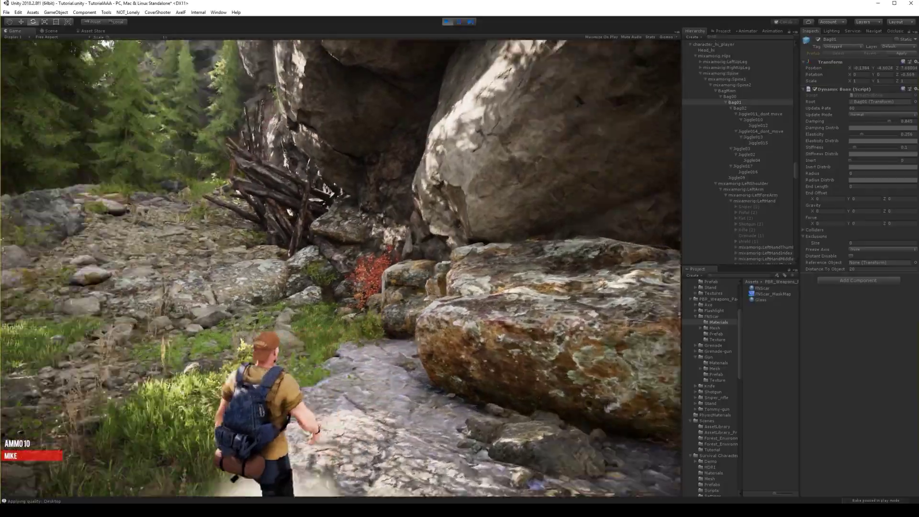
key(w)
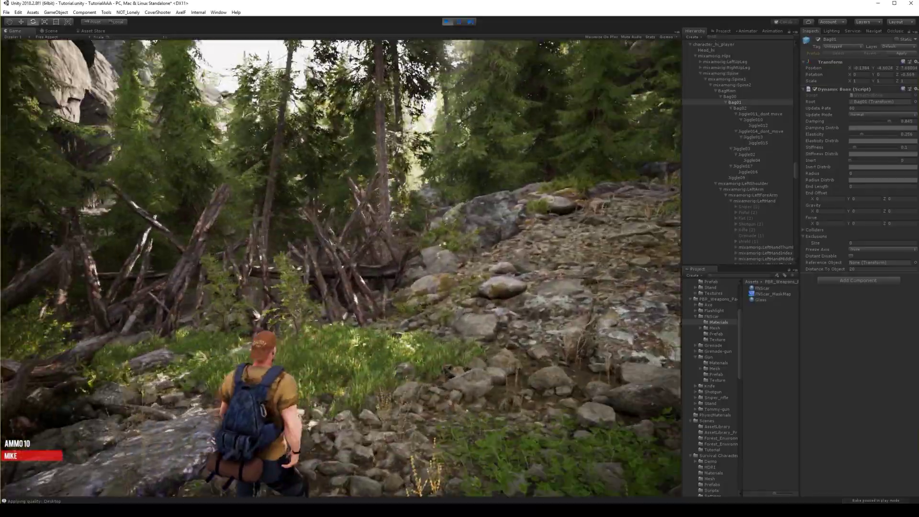
key(w)
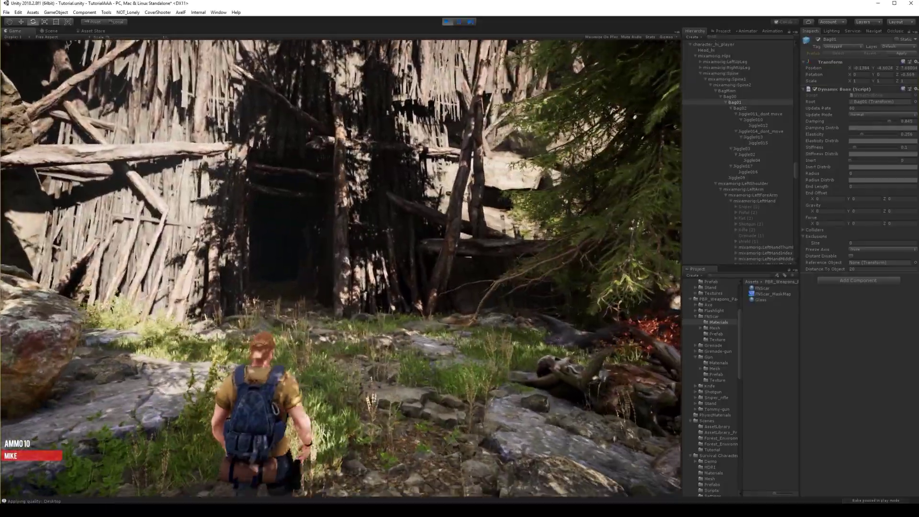
key(w)
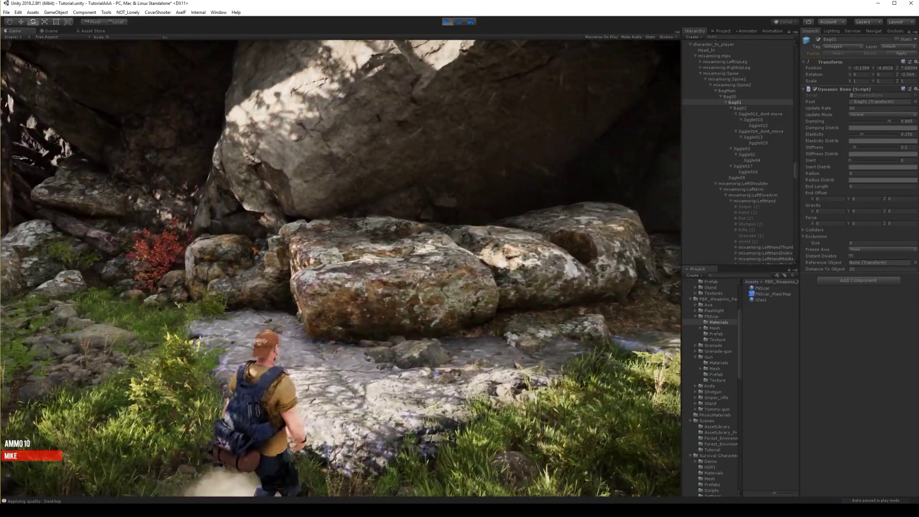
key(Escape)
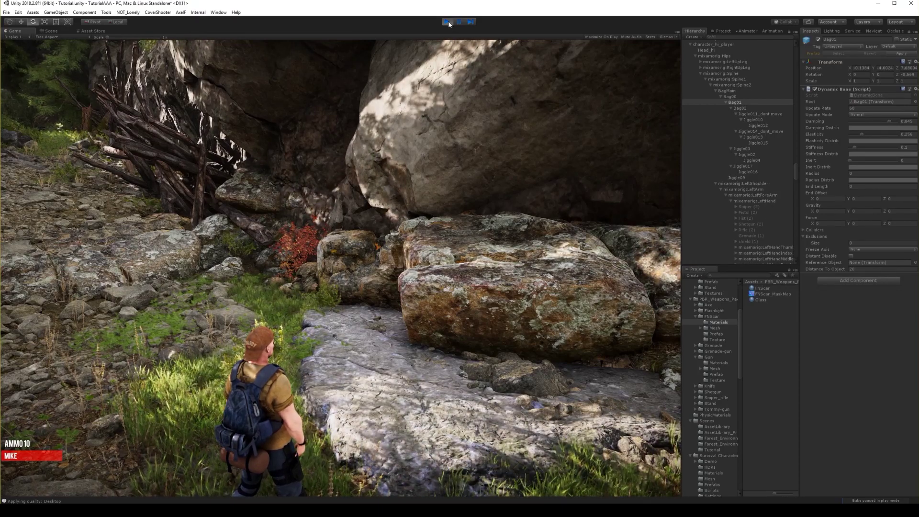
- Copy Bag01's tuned Dynamic Bone component, stop the game, and paste the values onto the same component in edit mode
right_click(837, 90)
click(875, 146)
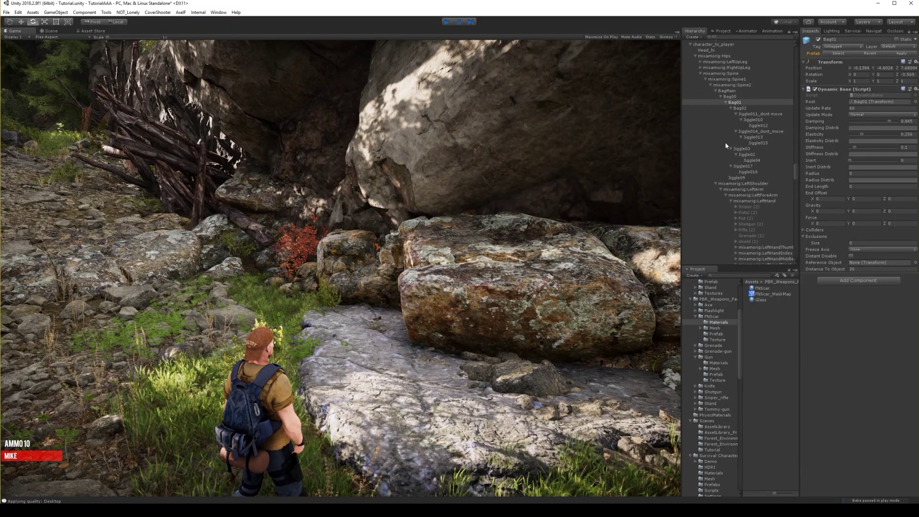
key(ctrl+p)
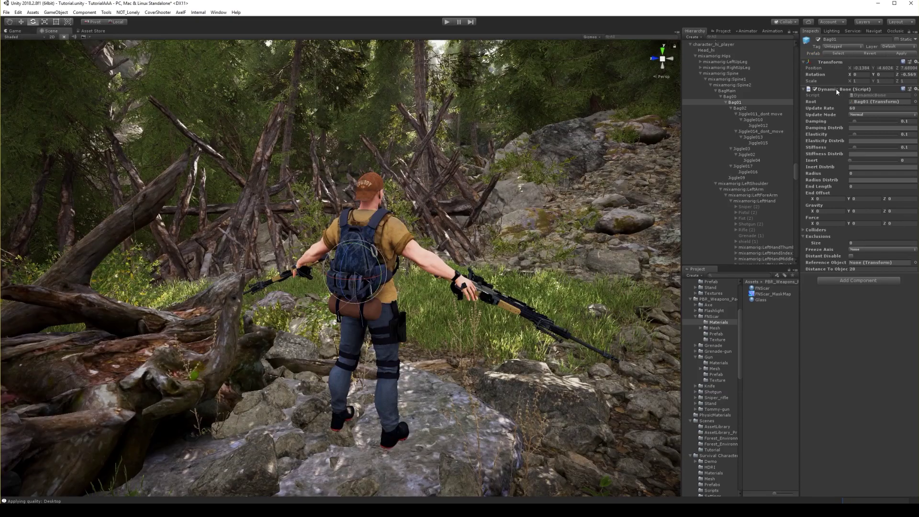
right_click(836, 89)
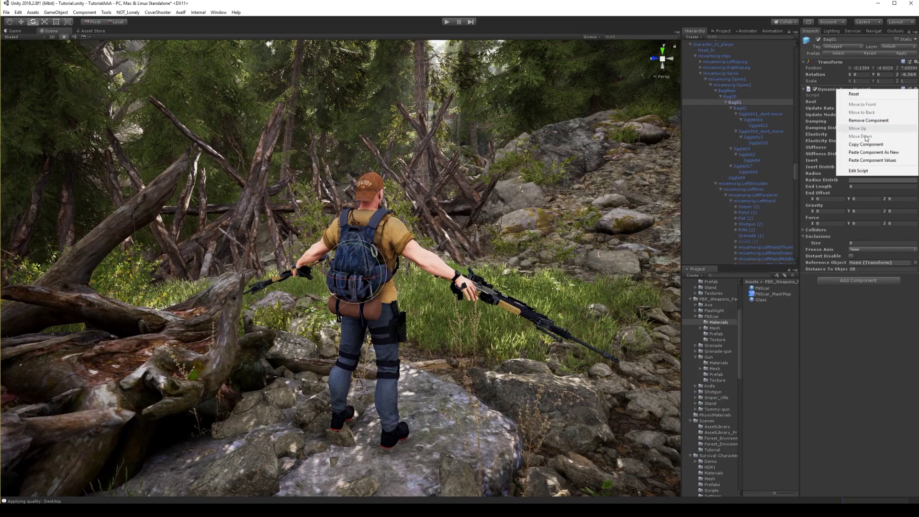
click(876, 161)
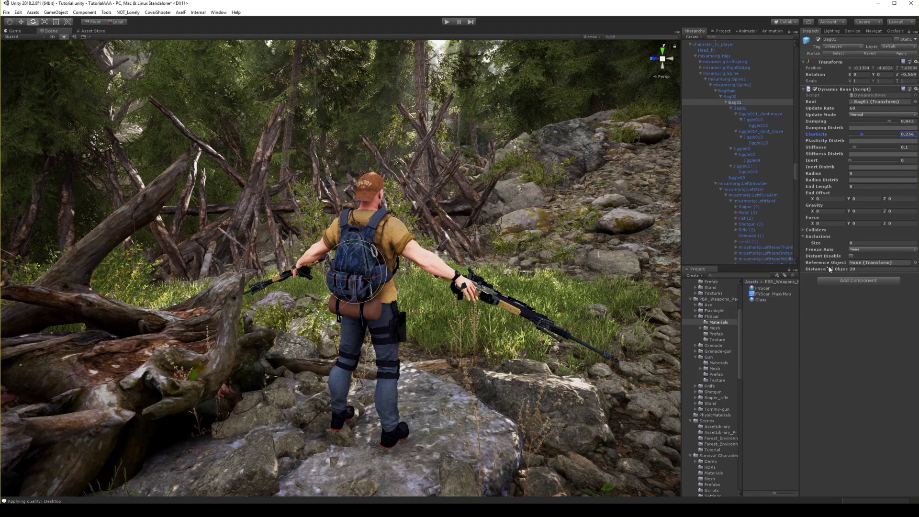
- Test-rotate the Jiggle010 and Jiggle013 bones to see which backpack parts they move, undoing each rotation
right_drag(363, 321, 388, 319)
alt+drag(389, 319, 397, 318)
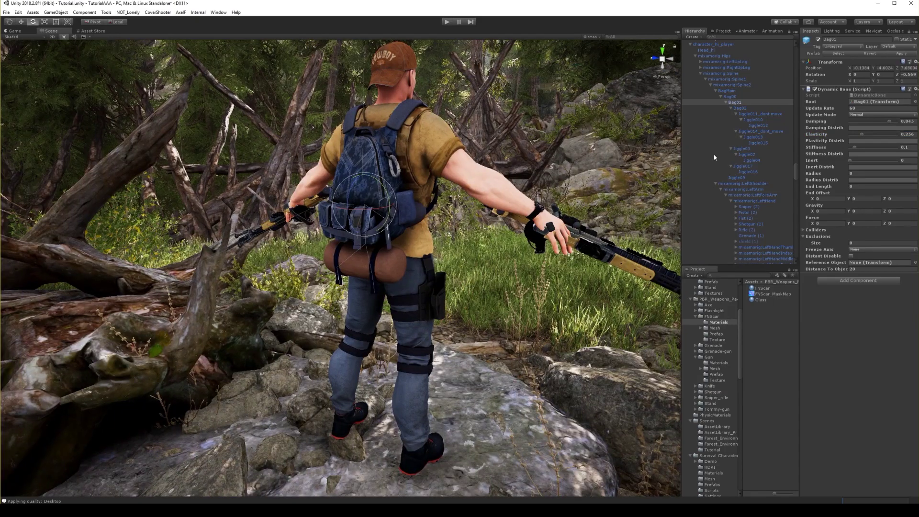
click(754, 120)
drag(369, 287, 357, 285)
key(ctrl+z)
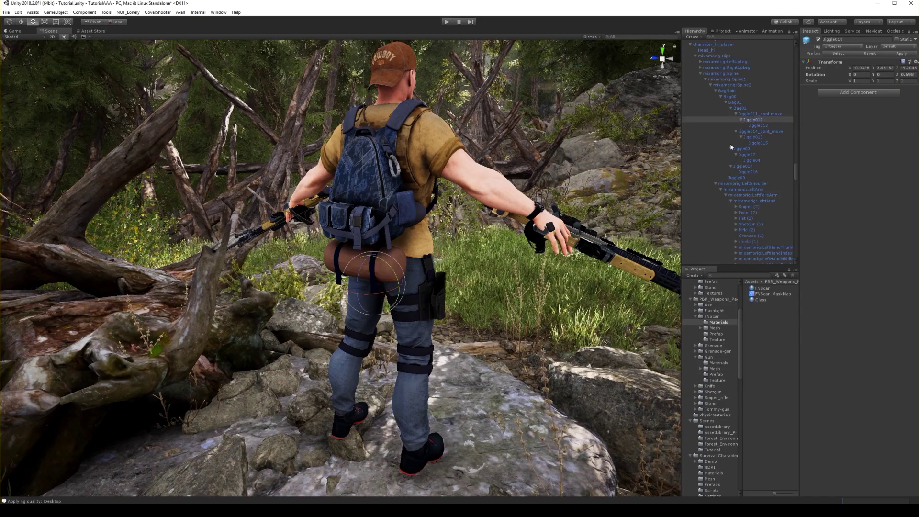
click(752, 138)
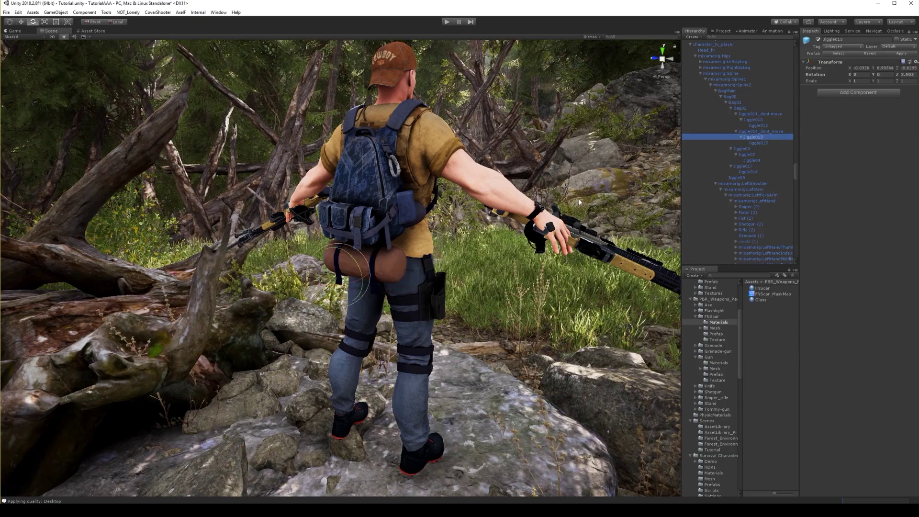
drag(324, 262, 333, 250)
key(ctrl+z)
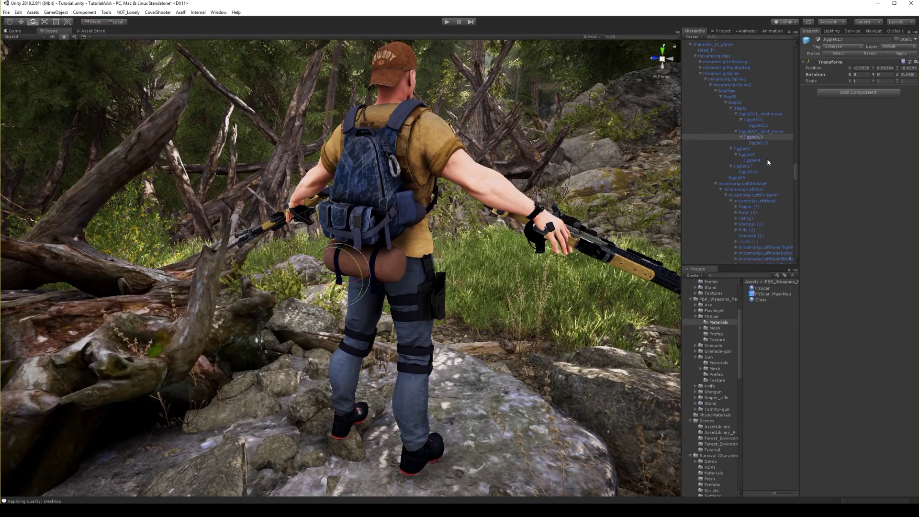
click(749, 149)
key(ctrl+z)
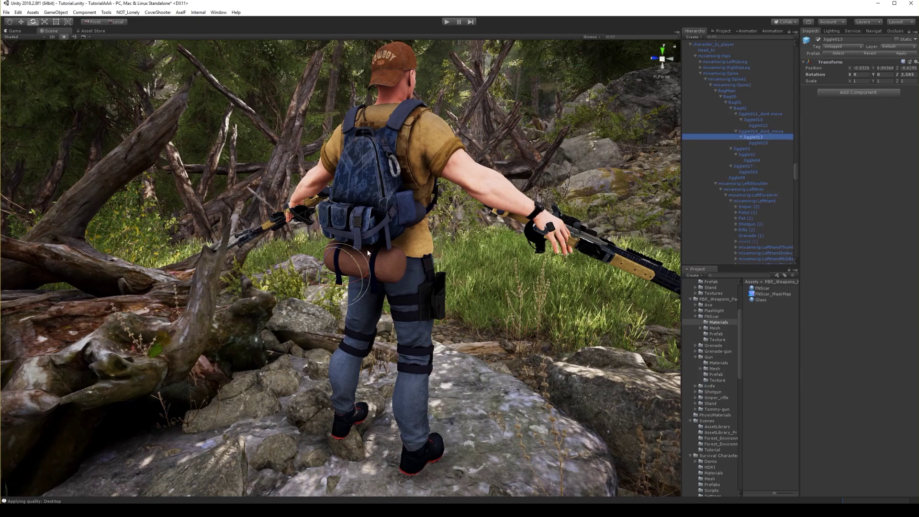
- Test-rotate the Jiggle03 and Jiggle017 bones to see which backpack parts they move, undoing each rotation
click(747, 149)
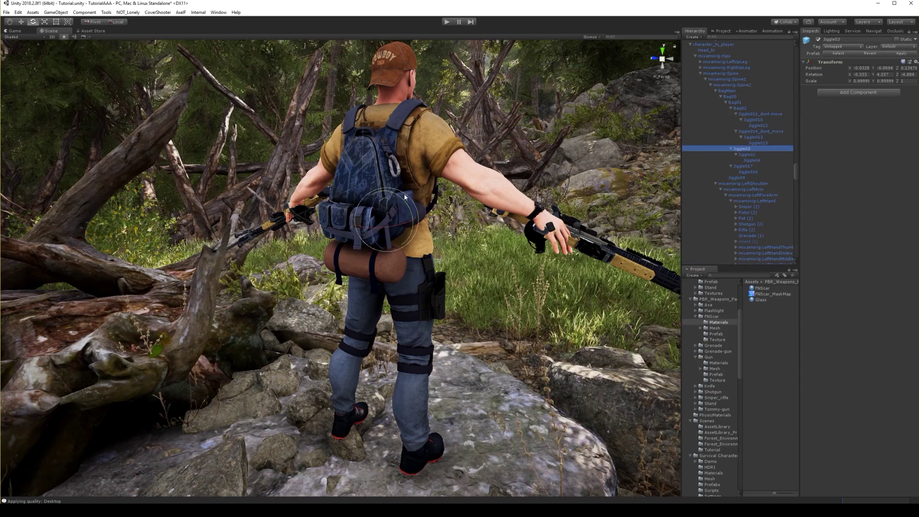
mouse_move(416, 184)
mouse_down()
mouse_move(434, 162)
mouse_move(419, 180)
mouse_move(425, 173)
mouse_up()
key(ctrl+z)
click(742, 165)
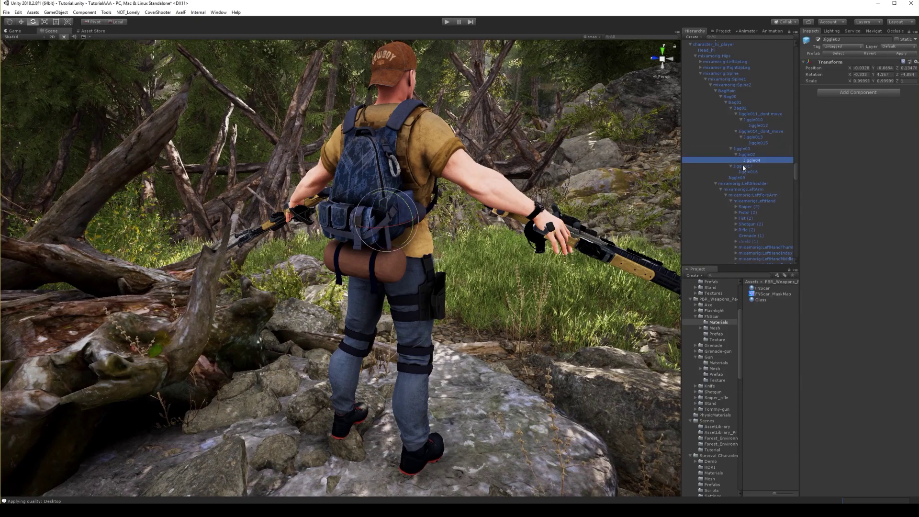
drag(341, 226, 344, 211)
key(ctrl+z)
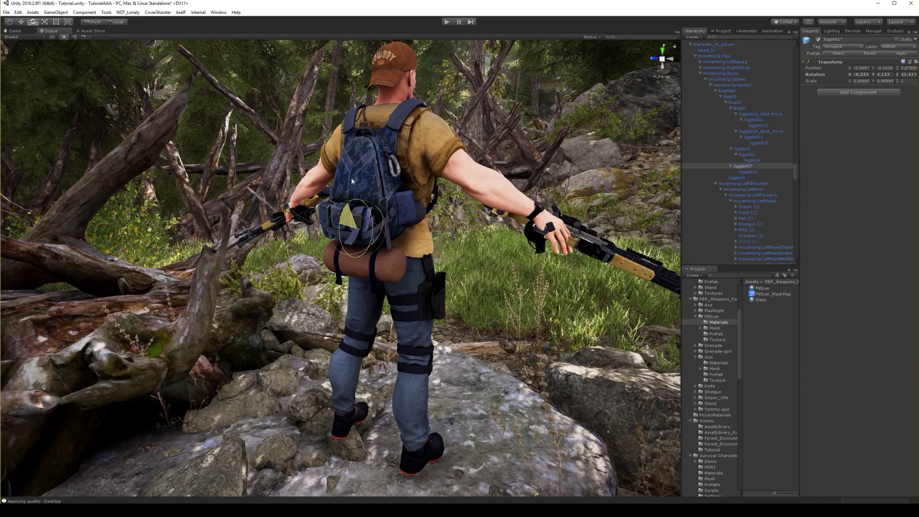
- Add a Dynamic Bone component to the Jiggle010, Jiggle013, Jiggle03 and Jiggle017 bones together
ctrl+click(746, 149)
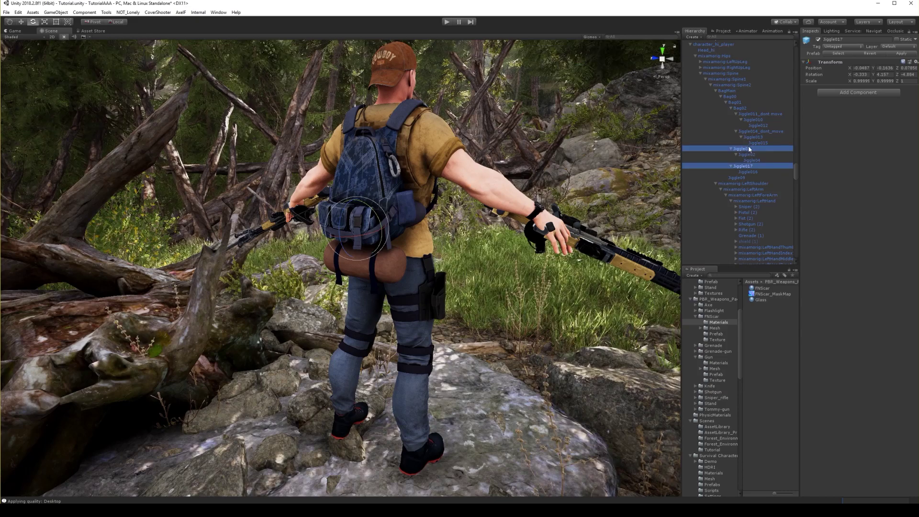
ctrl+click(757, 137)
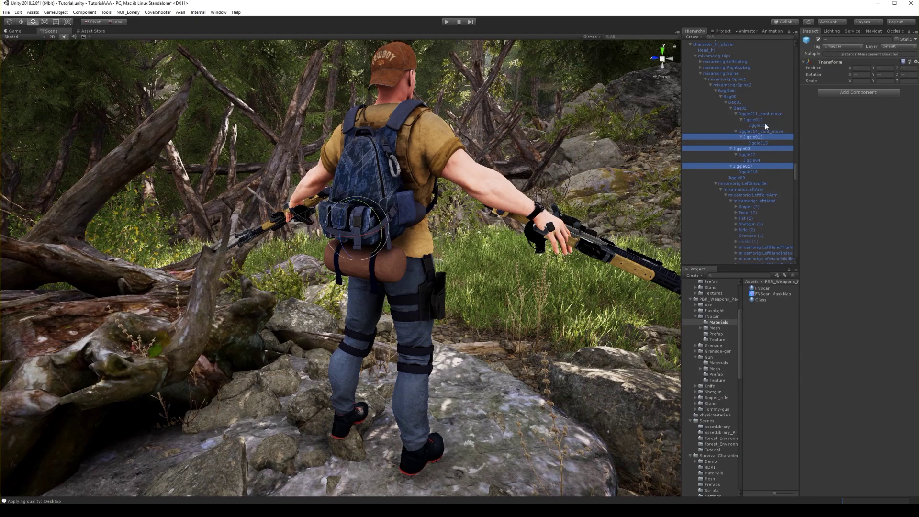
ctrl+click(760, 119)
click(858, 92)
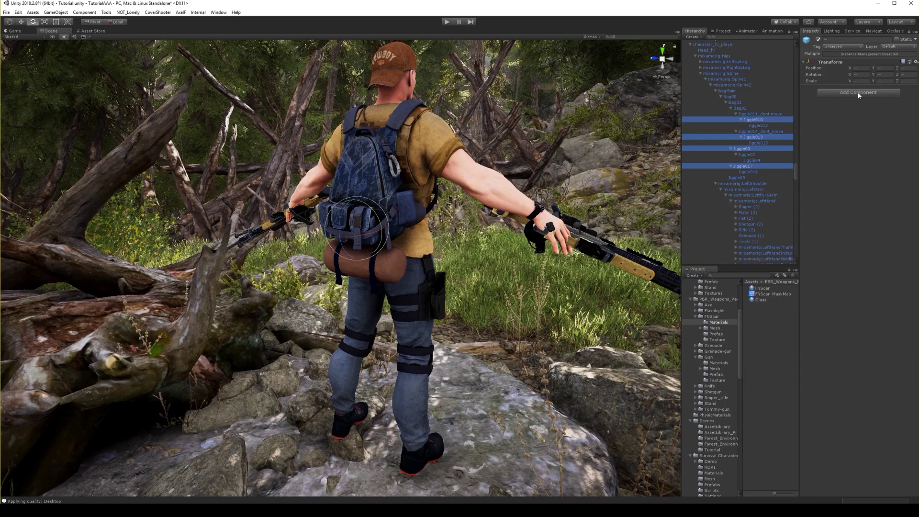
click(858, 121)
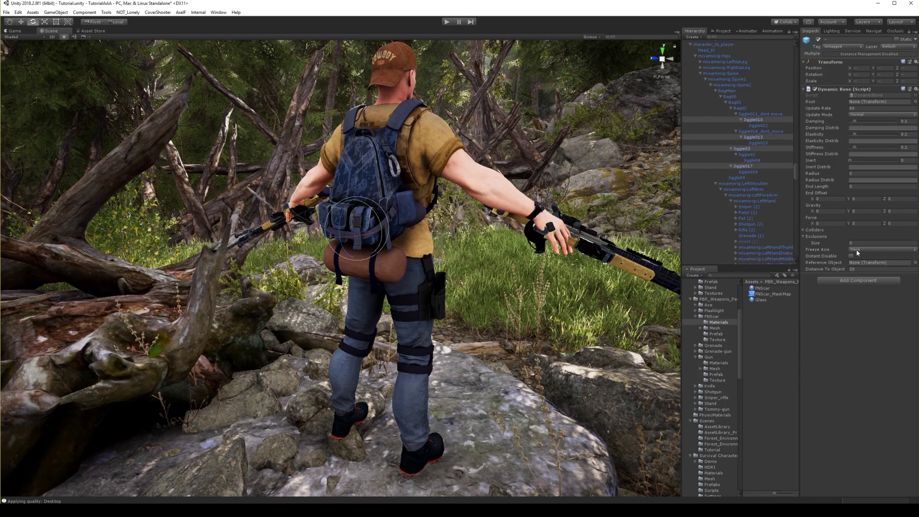
- Assign Jiggle010, Jiggle013, Jiggle03 and Jiggle017 each as the Root of its own Dynamic Bone component
click(753, 120)
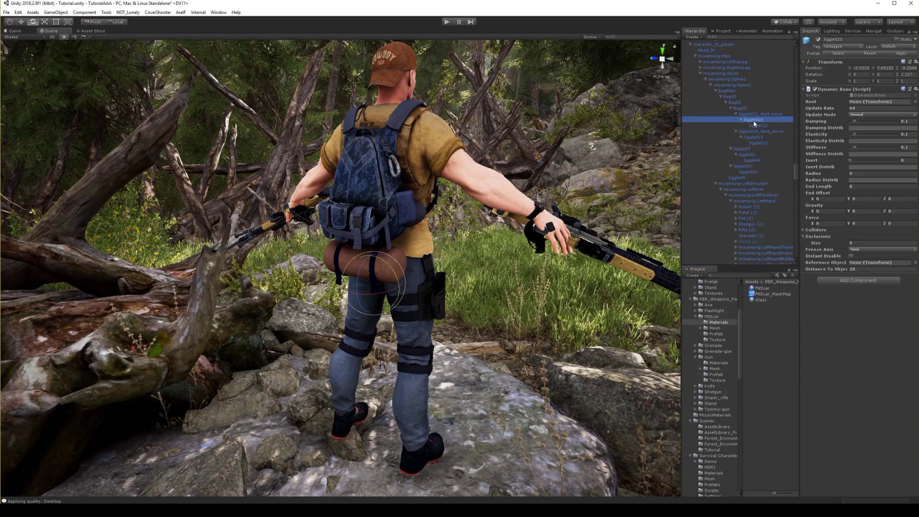
drag(758, 124, 867, 104)
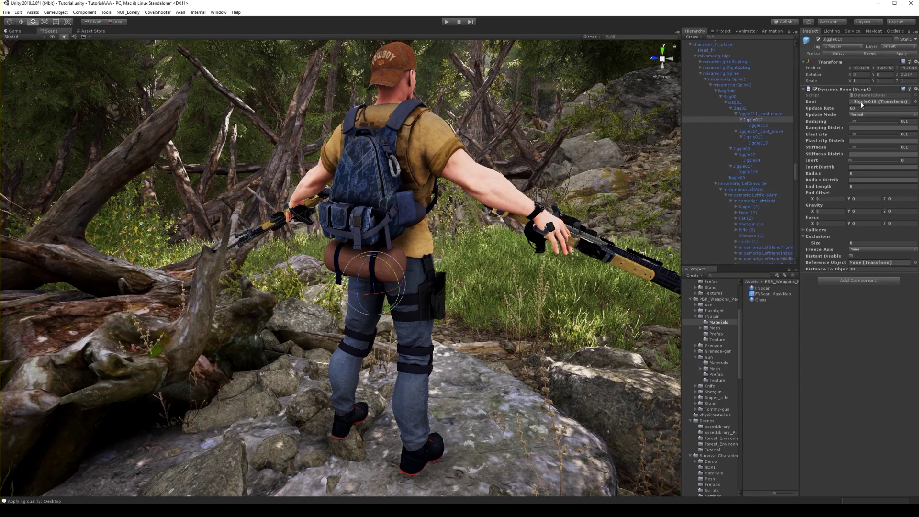
click(754, 138)
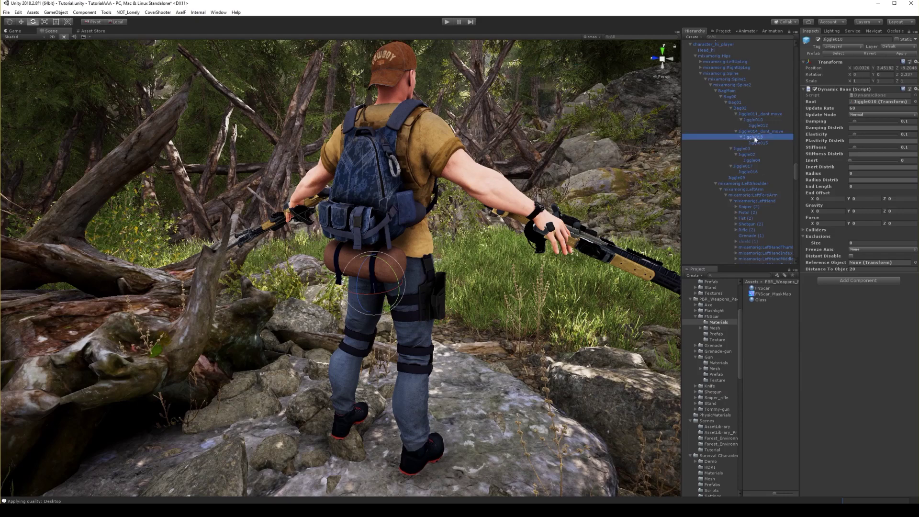
drag(863, 104, 865, 105)
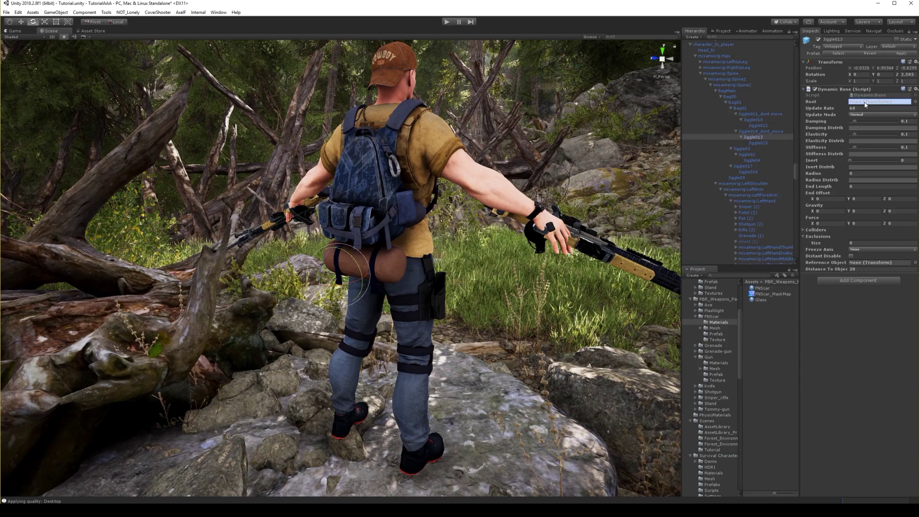
click(746, 153)
click(746, 149)
drag(745, 149, 879, 101)
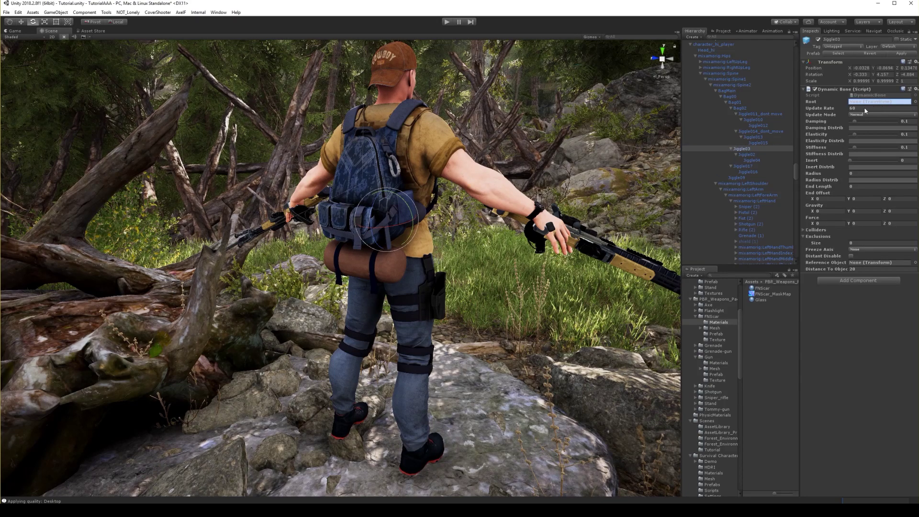
click(742, 165)
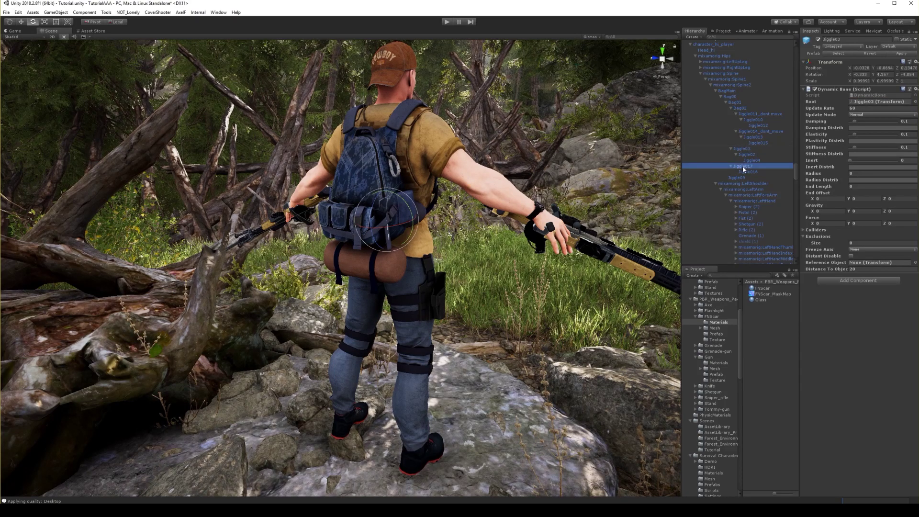
drag(743, 166, 861, 102)
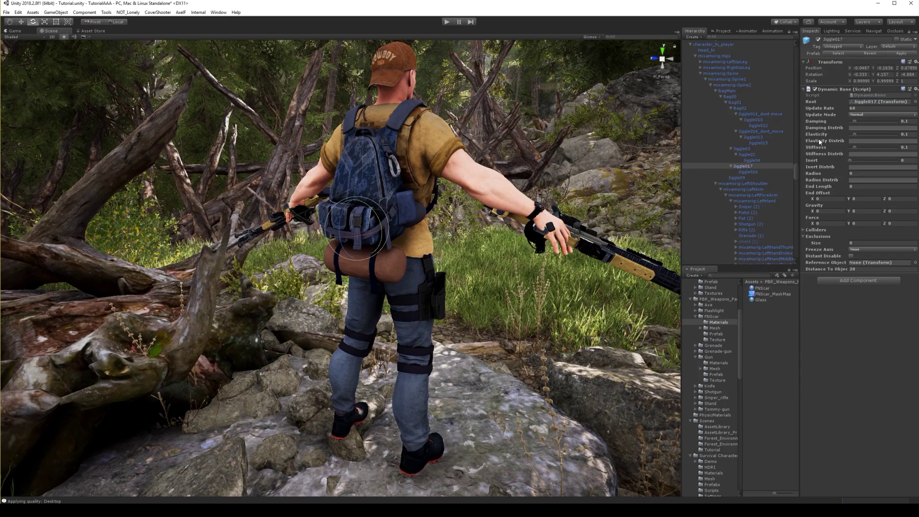
- Set the Exclusions size of the Bag01 bone's Dynamic Bone component to 4
click(735, 103)
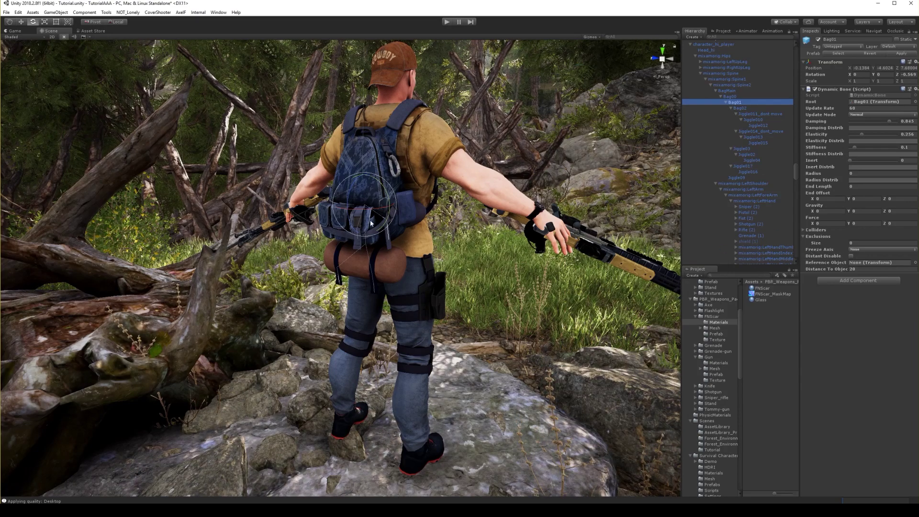
click(750, 108)
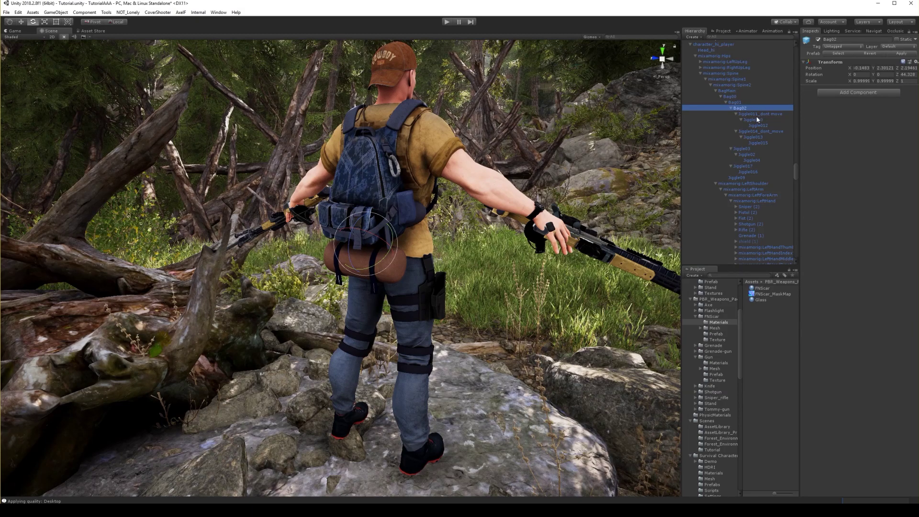
click(741, 102)
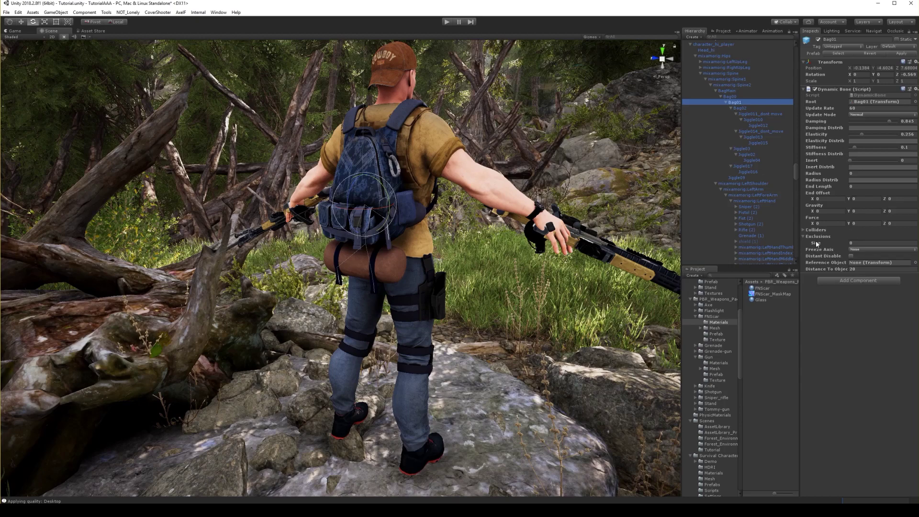
click(860, 243)
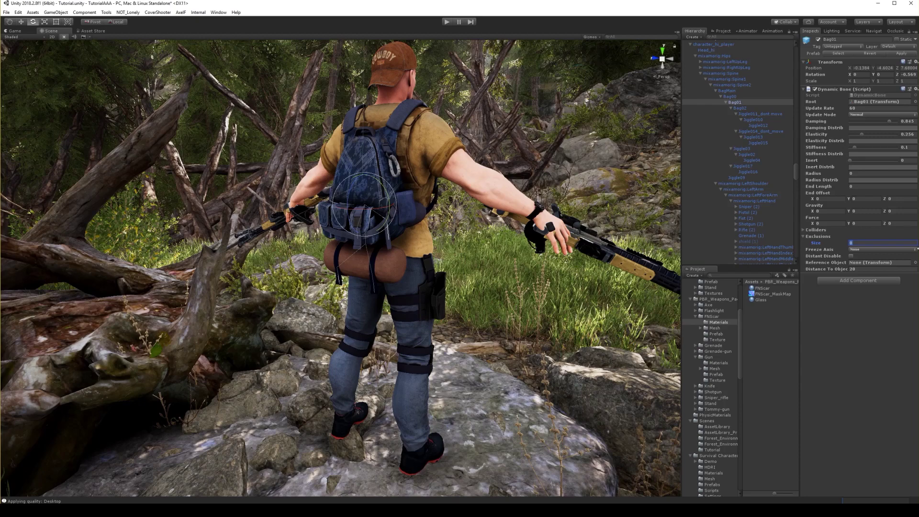
text(4)
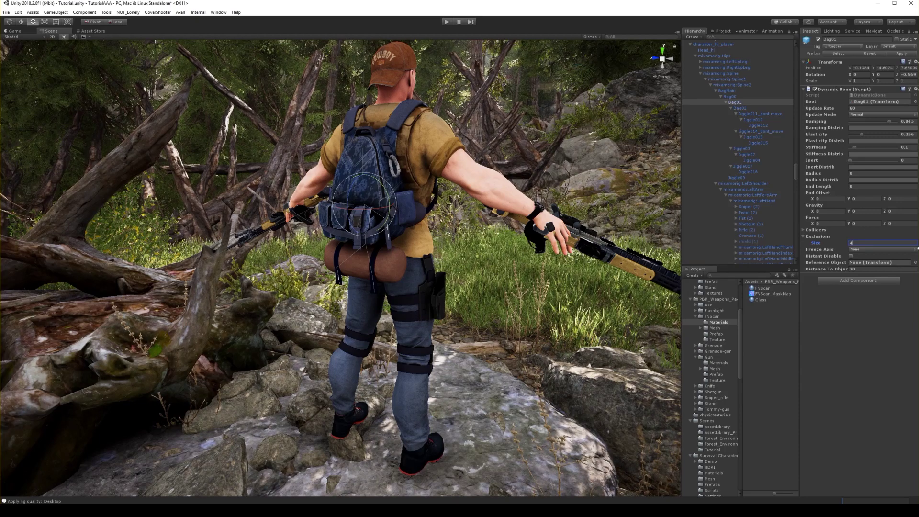
key(Return)
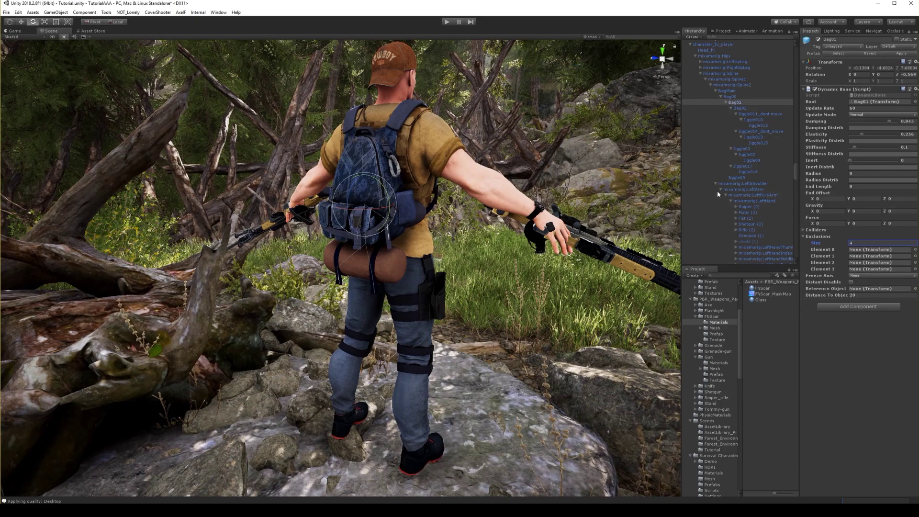
- Assign Jiggle011_dont_move, Jiggle014_dont_move, Jiggle03 and Jiggle017 as exclusion elements 0 to 3 of Bag01's Dynamic Bone, and check each reference
drag(755, 114, 867, 250)
drag(751, 132, 864, 256)
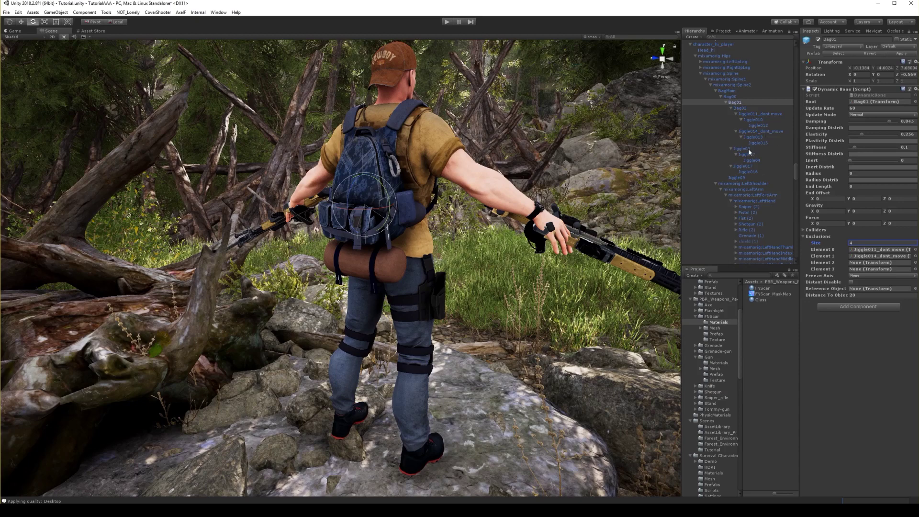
drag(748, 148, 864, 263)
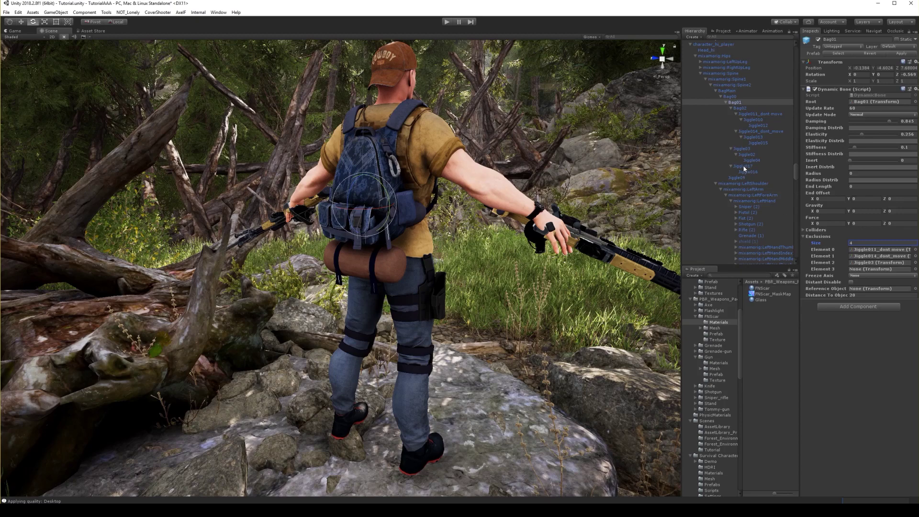
click(744, 167)
drag(744, 168, 871, 269)
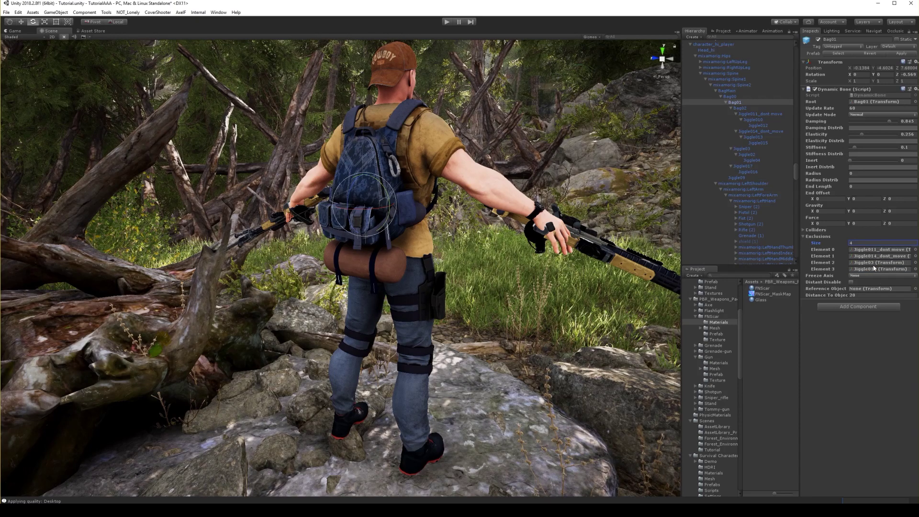
click(881, 253)
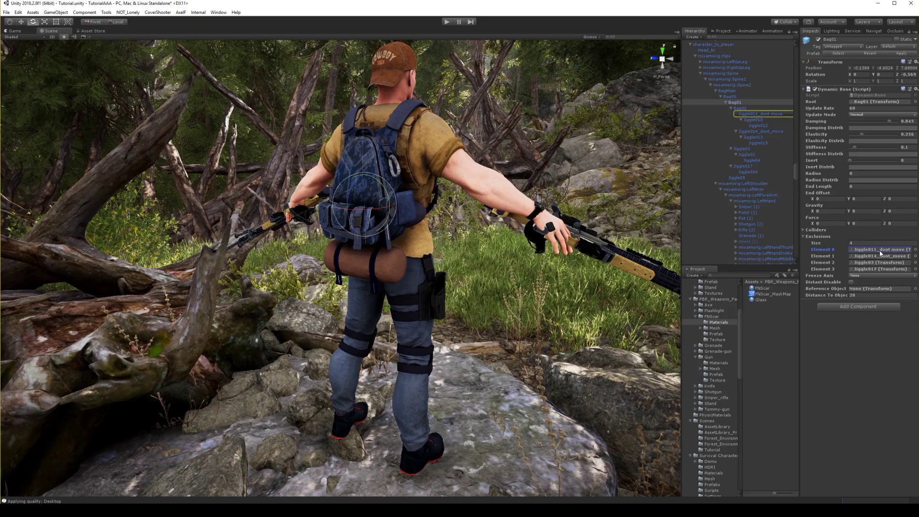
click(879, 258)
click(879, 263)
click(876, 269)
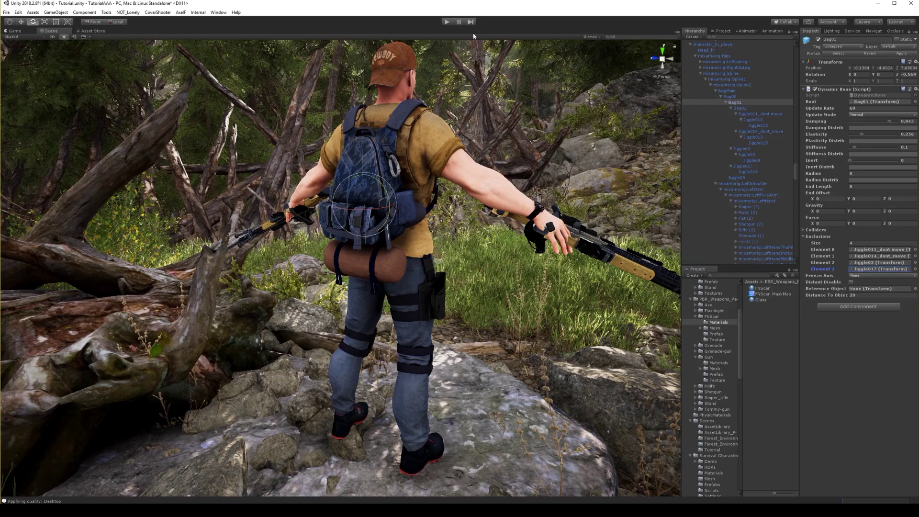
- Play the scene and run the character around to check how the backpack and its parts jiggle
click(446, 22)
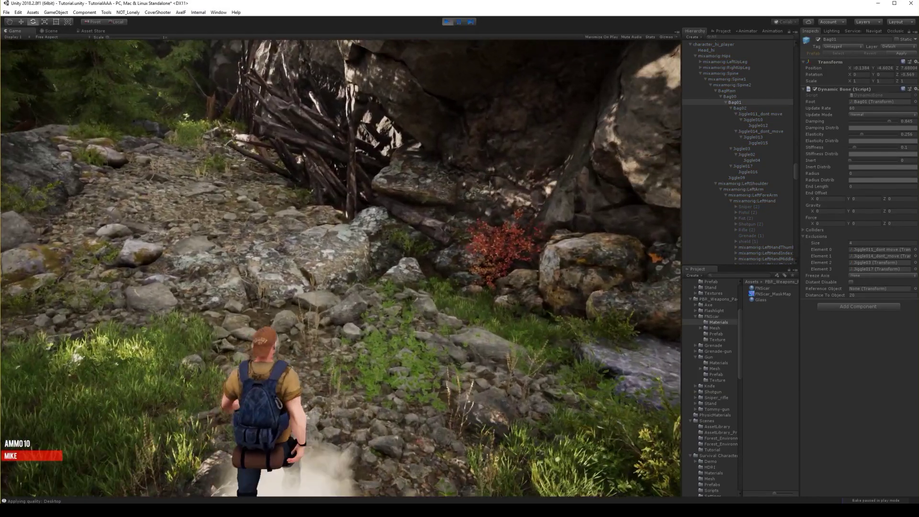
key(w)
key(w)
key(w)
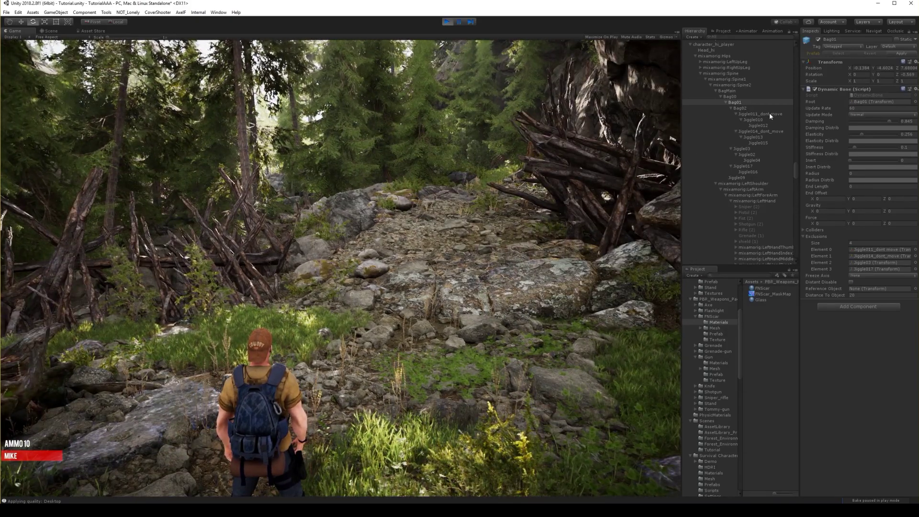
- Set the Dynamic Bone Damping of Jiggle010, Jiggle013, Jiggle03 and Jiggle017 together to about 0.86
click(755, 119)
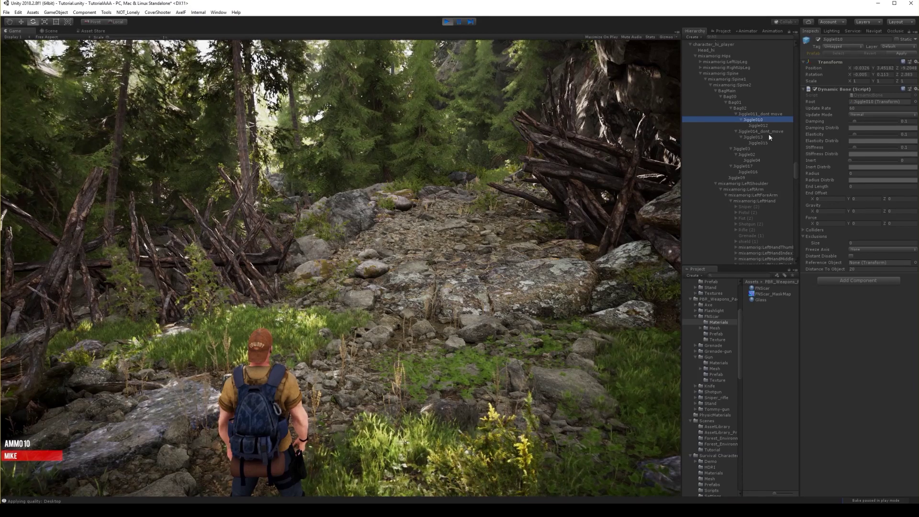
ctrl+click(759, 137)
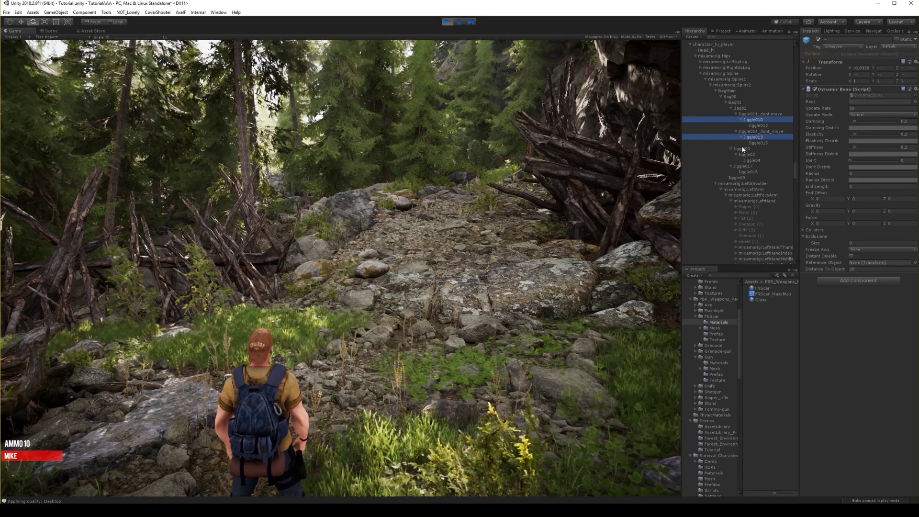
ctrl+click(750, 167)
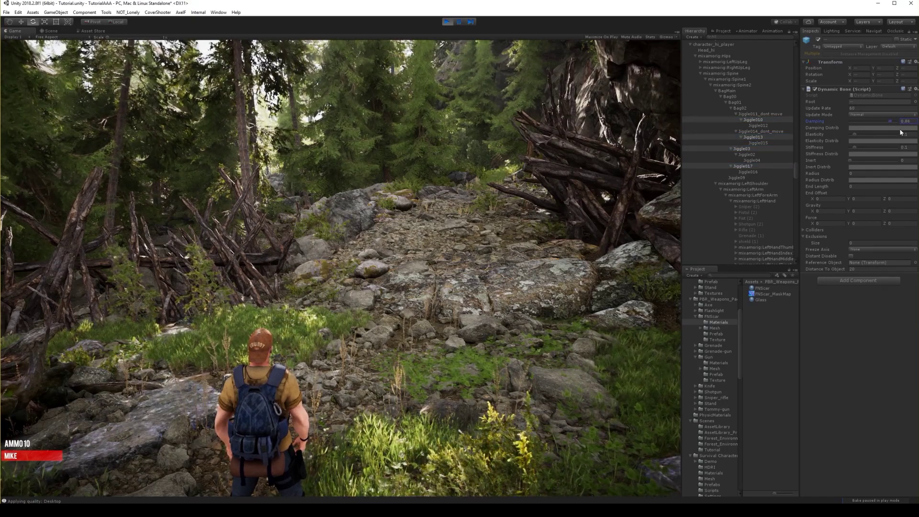
- Run the character through the forest again to check the backpack parts' motion with the new damping
click(498, 304)
key(w)
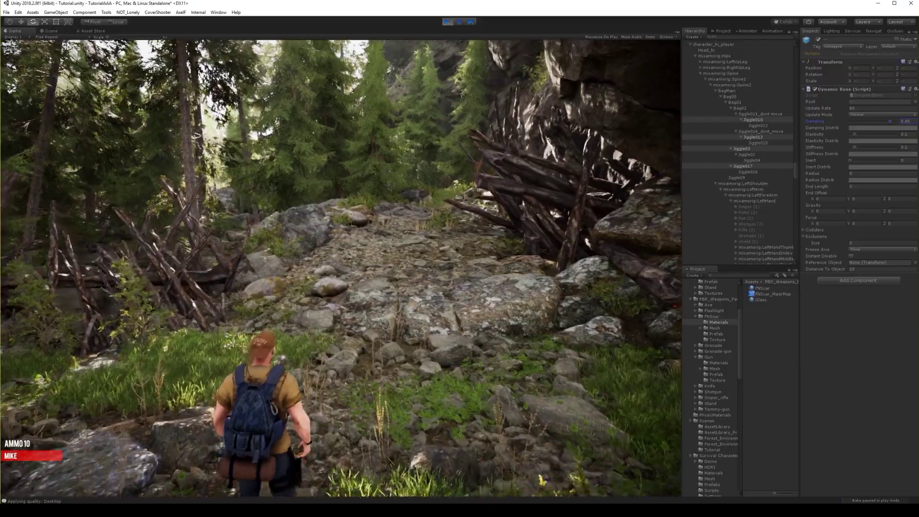
key(w)
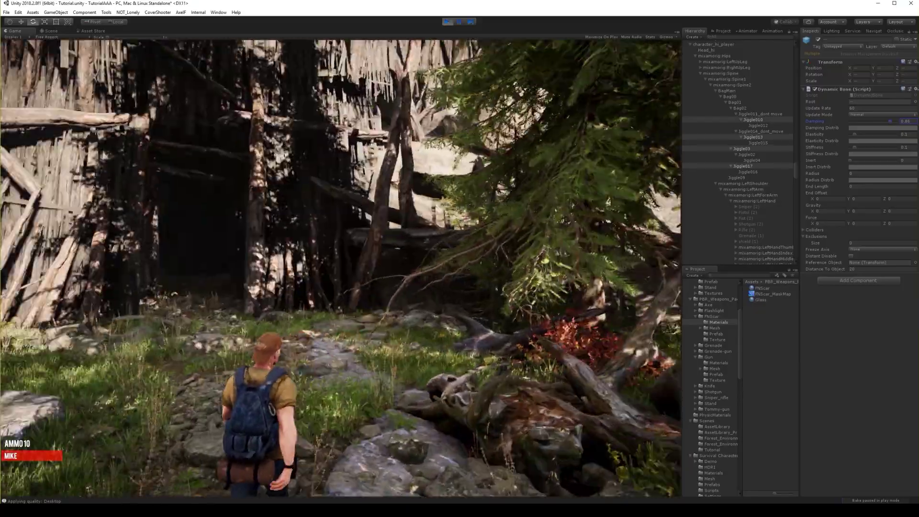
key(w)
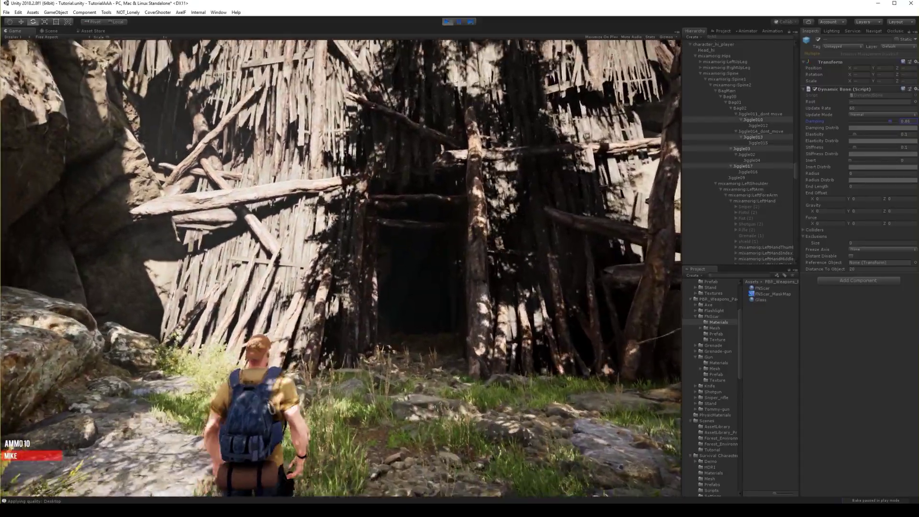
key(w)
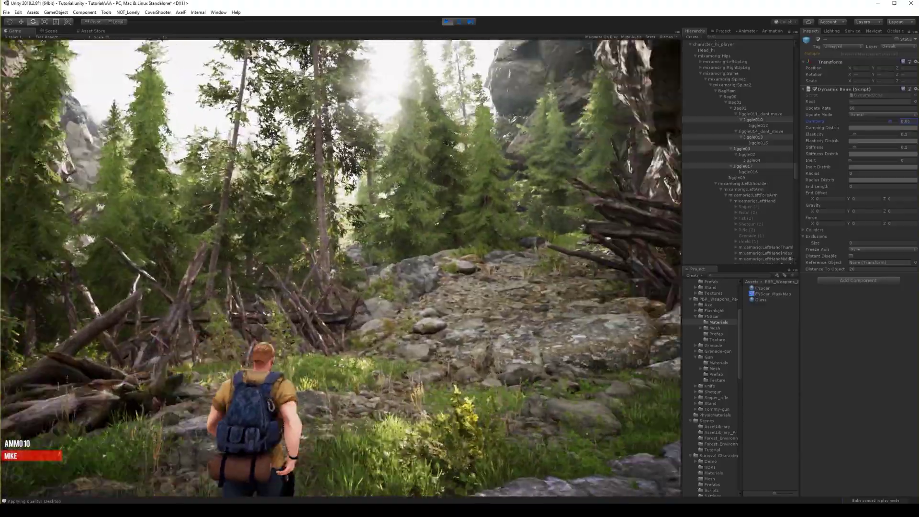
key(w)
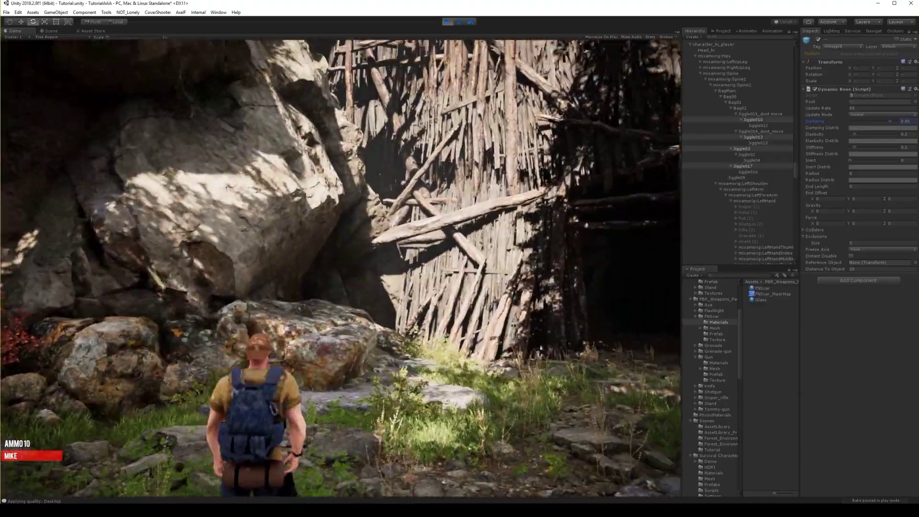